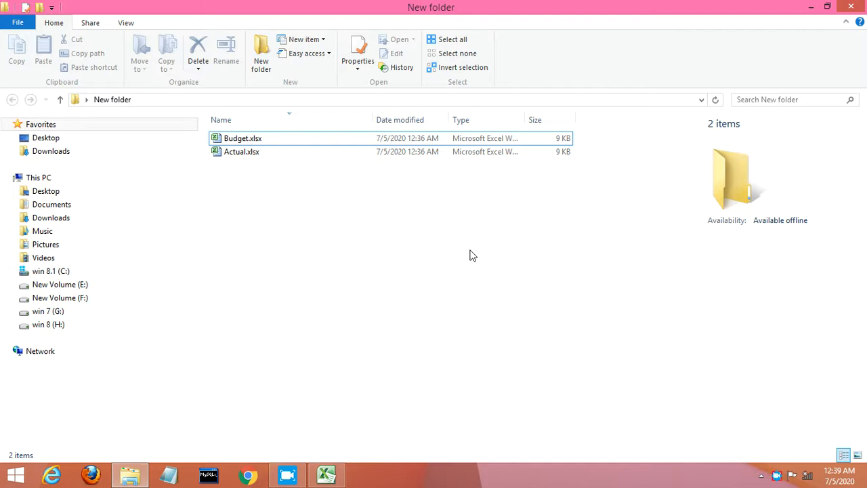
- Switch to the Budget.xlsx workbook in Excel and zoom Sheet1 to 250%
{"action": "key", "text": "alt+Tab"}
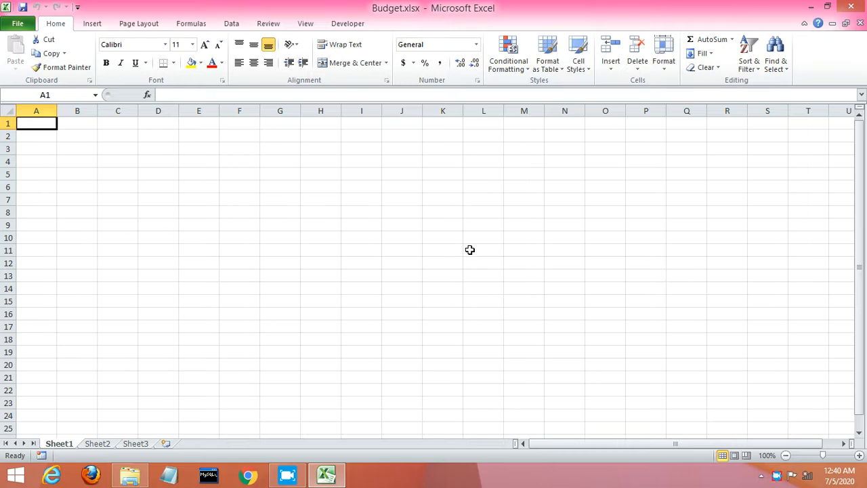
{"action": "left_click", "coordinate": [835, 456]}
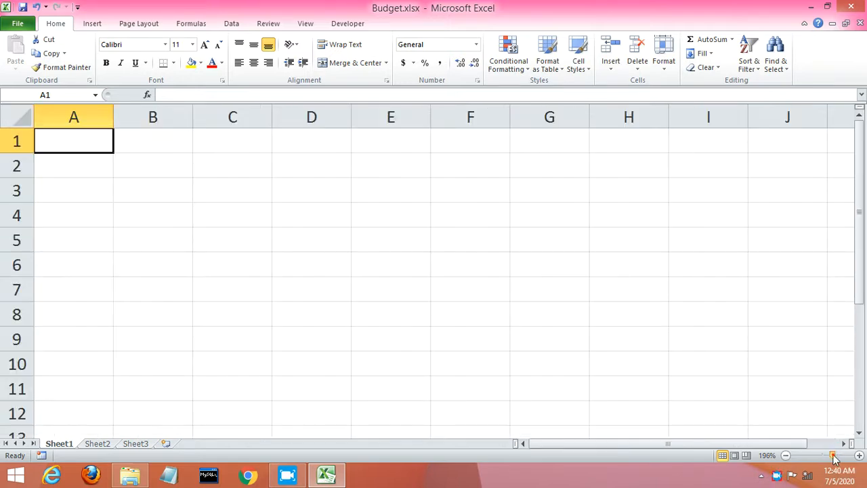
{"action": "key", "text": "Down"}
{"action": "left_click", "coordinate": [838, 457]}
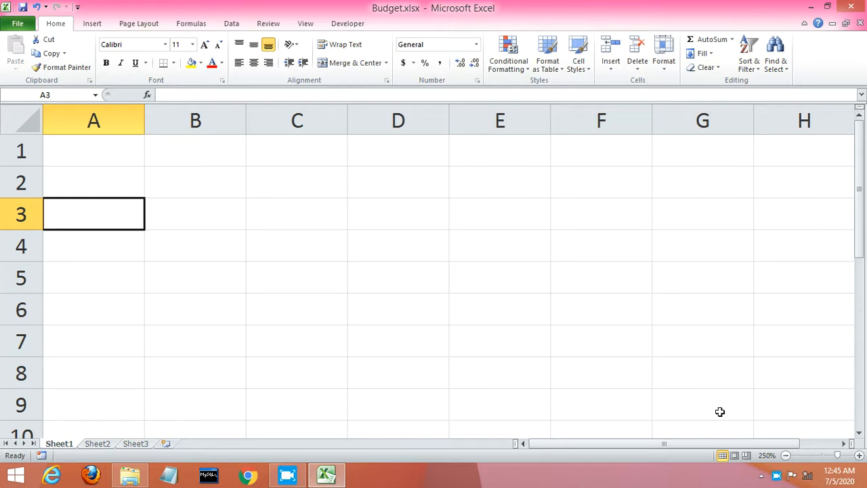
{"action": "key", "text": "Down"}
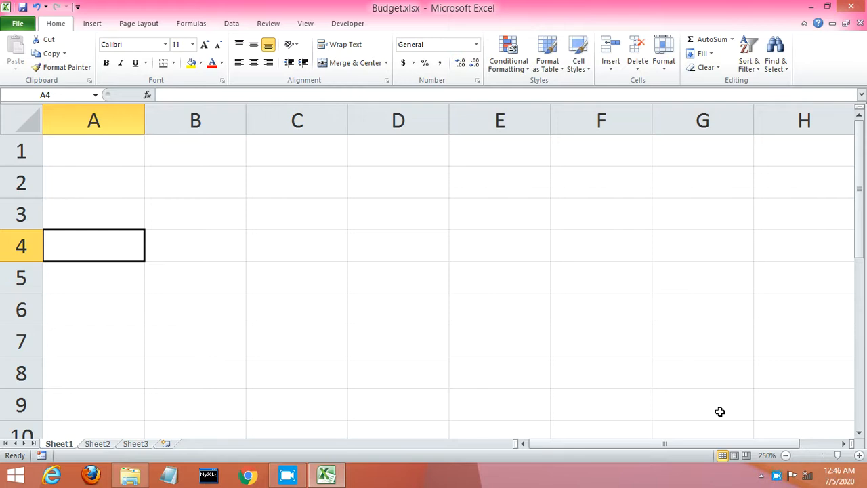
{"action": "key", "text": "Down"}
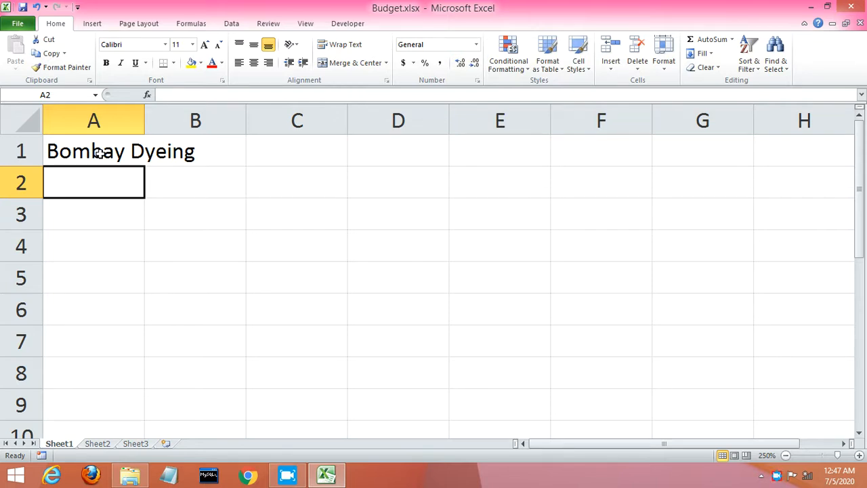
- Enter the label Ram Material in cell A2, below the Bombay Dyeing heading
{"action": "type", "text": "Ra"}
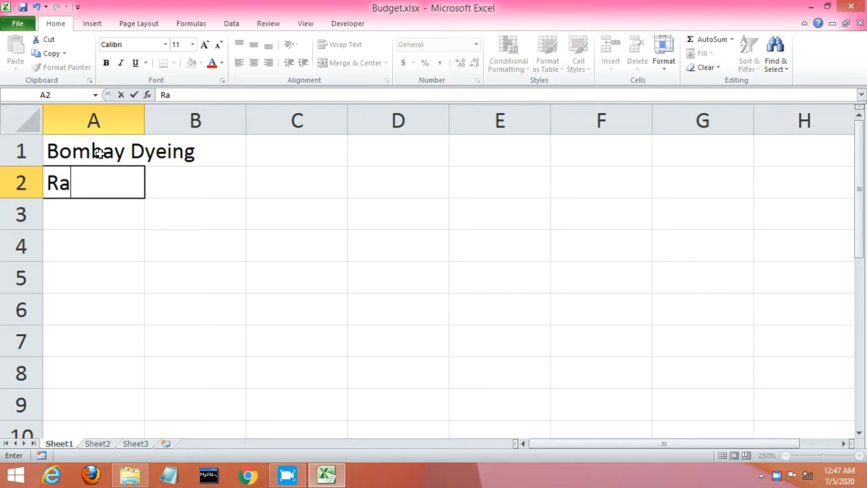
{"action": "type", "text": "m Mater"}
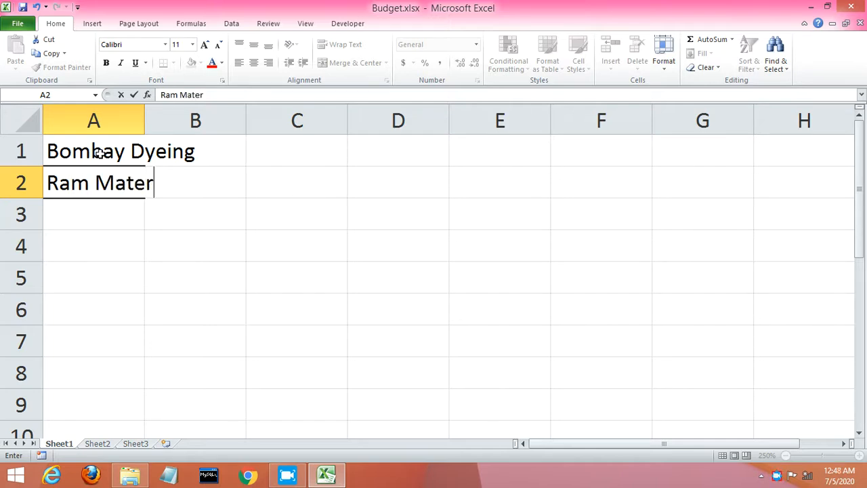
{"action": "type", "text": "ial"}
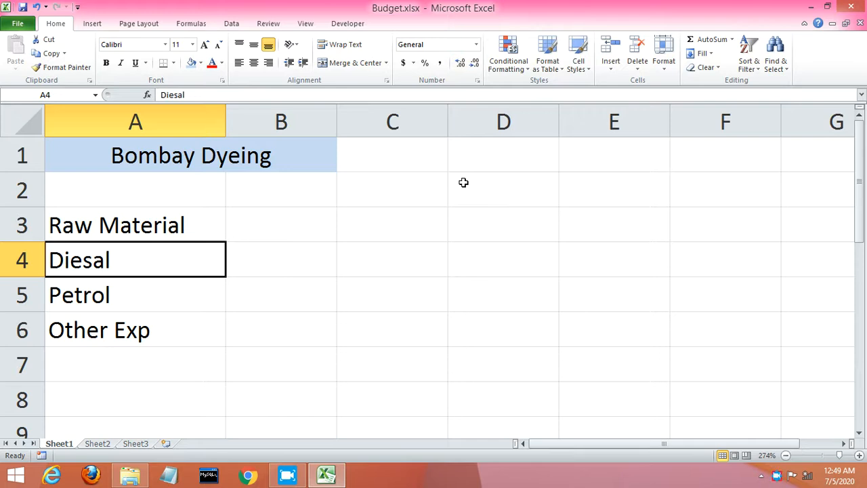
- Enter the amounts 100000 for Raw Material, 10000 for Diesal, 5000 for Petrol and 2500 for Other Exp in B3:B6
{"action": "left_click", "coordinate": [272, 227]}
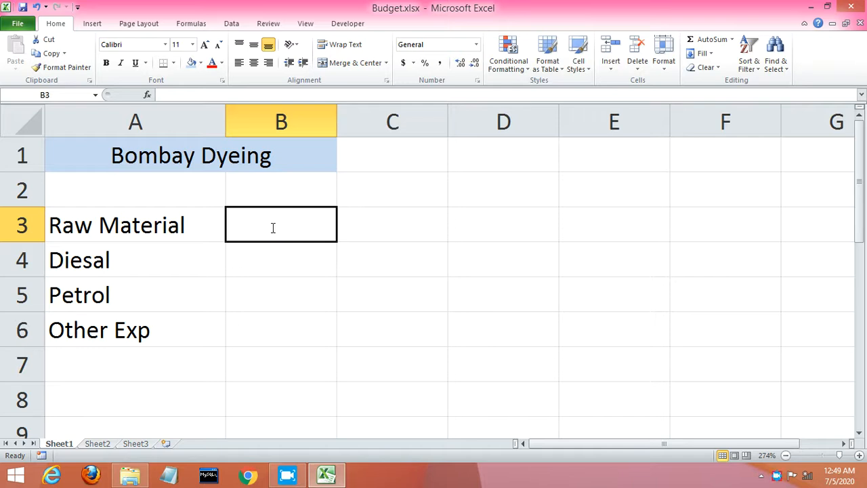
{"action": "type", "text": "100000"}
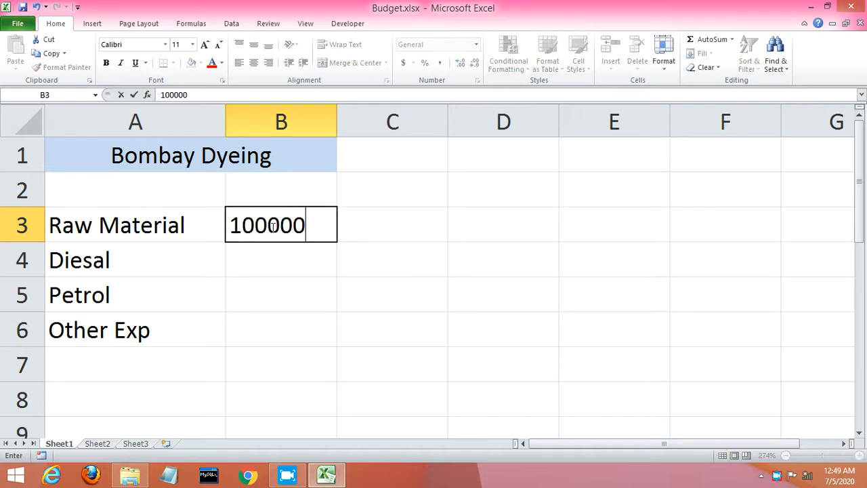
{"action": "key", "text": "Return"}
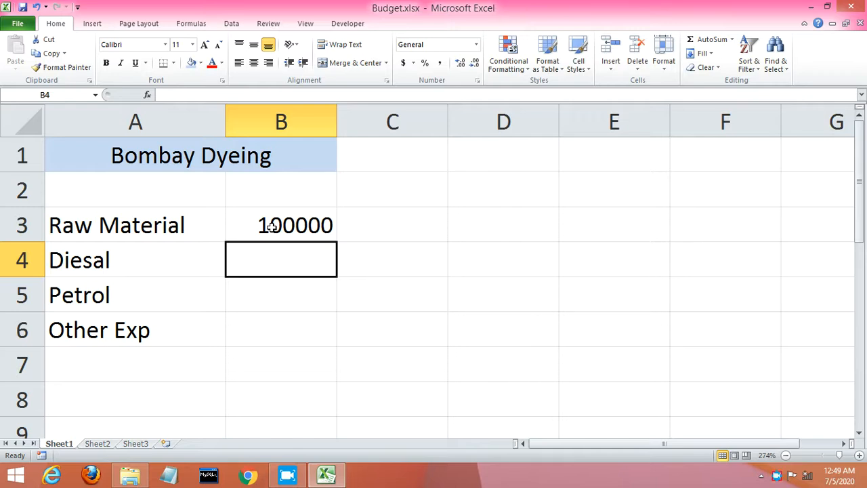
{"action": "type", "text": "10000"}
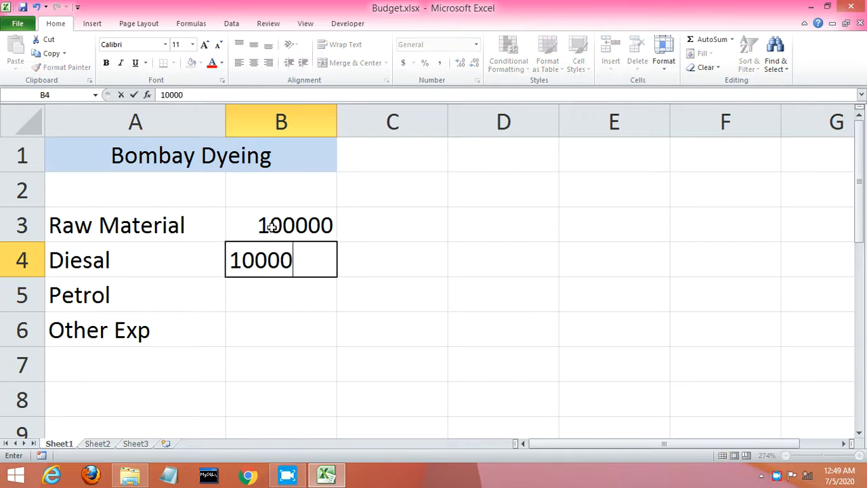
{"action": "key", "text": "Return"}
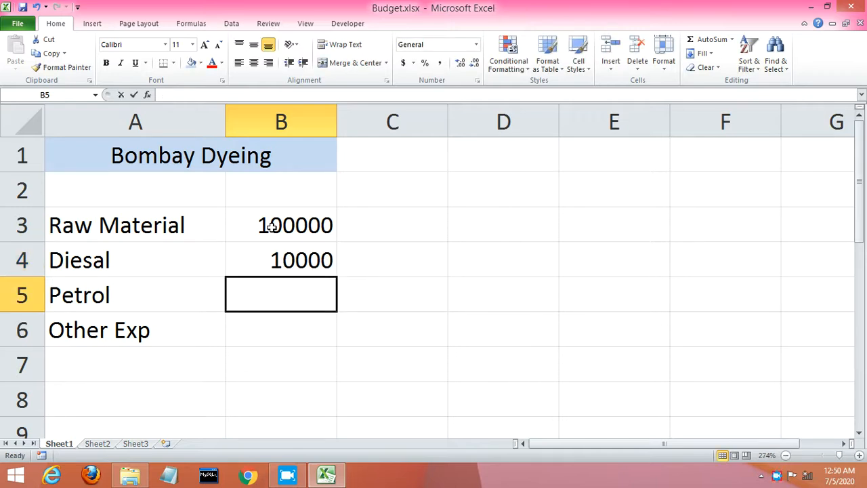
{"action": "type", "text": "5000"}
{"action": "key", "text": "Return"}
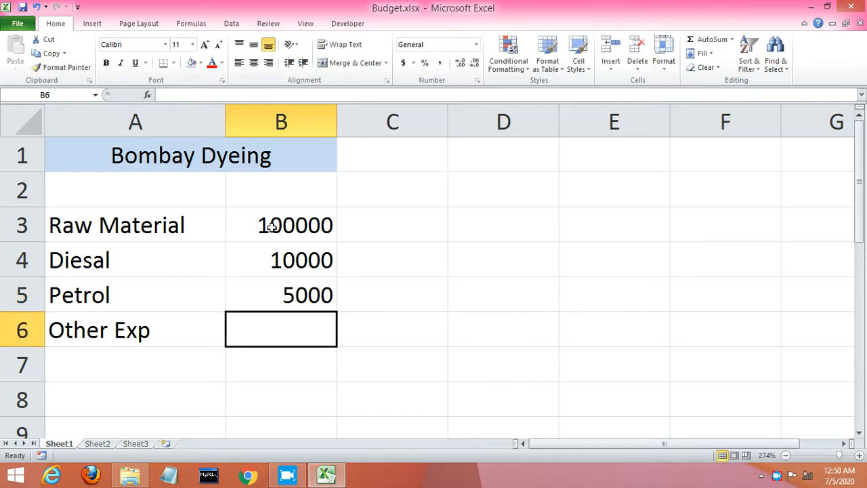
{"action": "type", "text": "2500"}
{"action": "key", "text": "Return"}
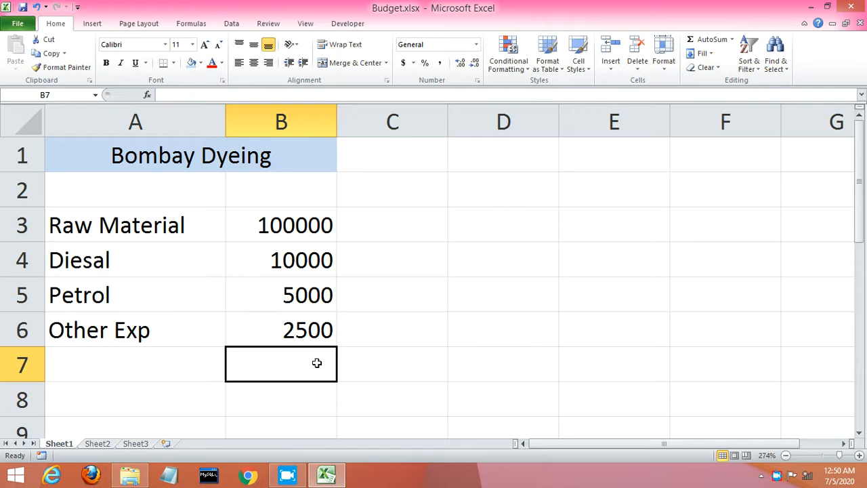
- Total B3:B6 with a SUM formula in B7 and enter the month Jan-20 in cell A2
{"action": "key", "text": "alt+equal"}
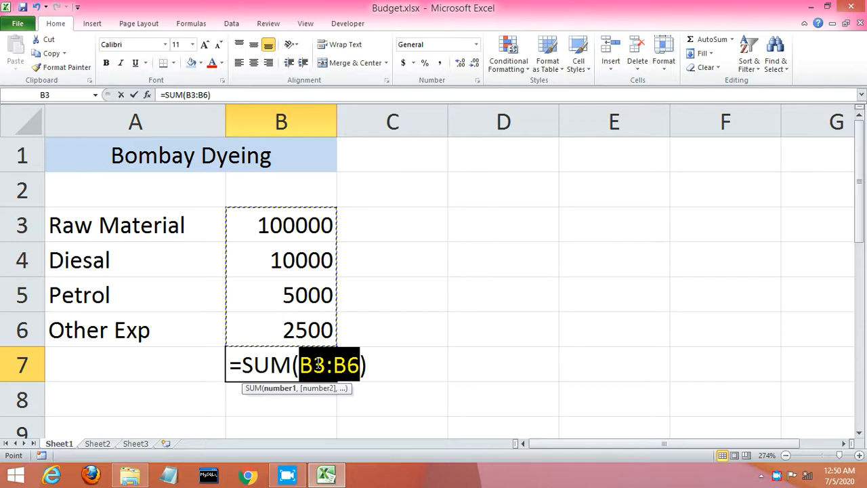
{"action": "key", "text": "Return"}
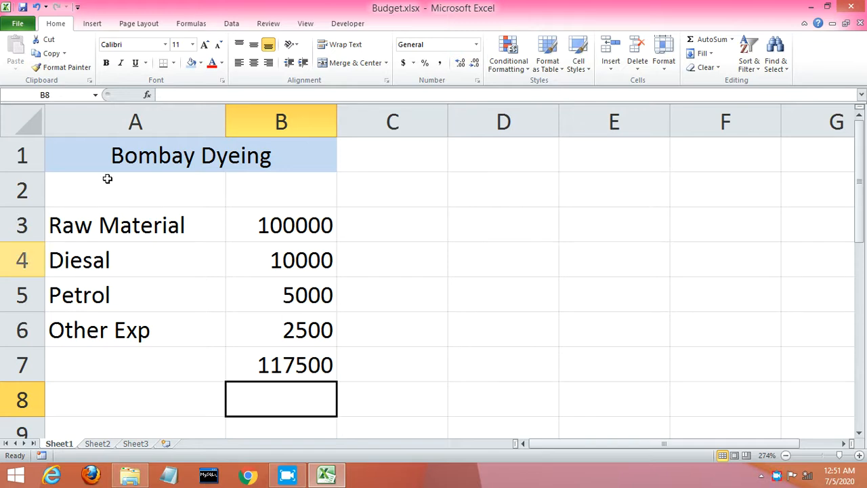
{"action": "left_click", "coordinate": [152, 193]}
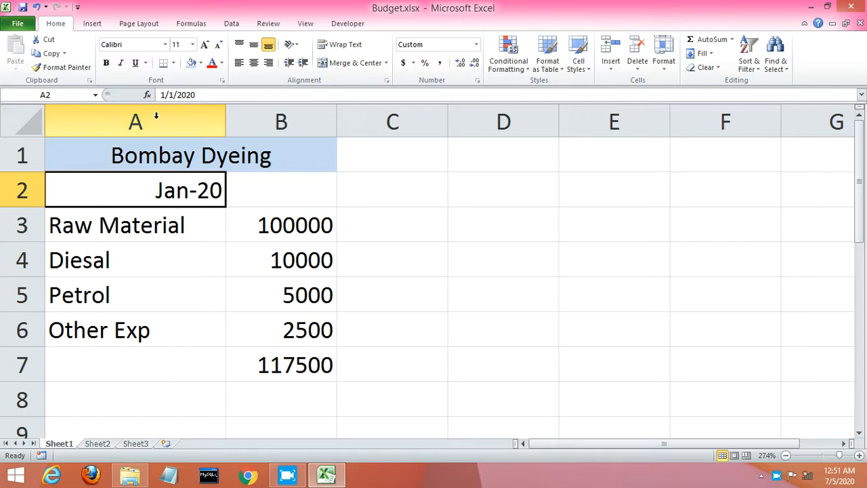
- Copy the budget table A1:B7 from Sheet1 and paste it at A1 of Sheet2
{"action": "left_click", "coordinate": [67, 151]}
{"action": "left_click_drag", "start_coordinate": [66, 151], "coordinate": [135, 355]}
{"action": "key", "text": "ctrl+c"}
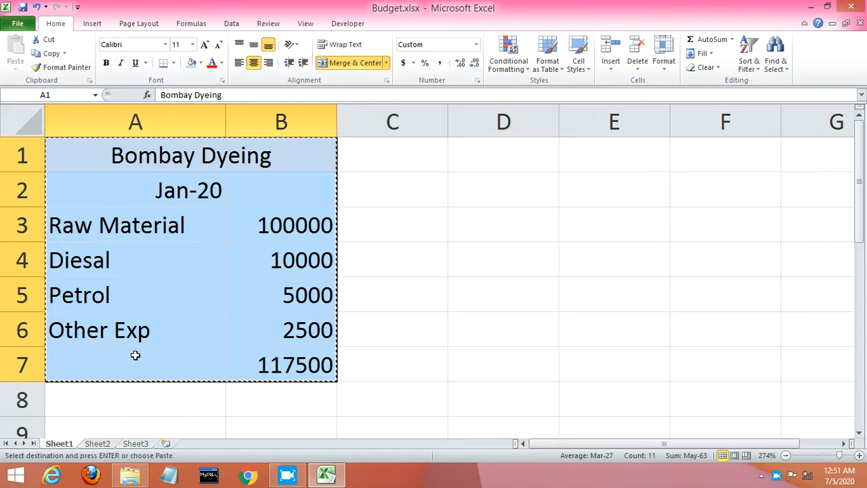
{"action": "left_click", "coordinate": [99, 441]}
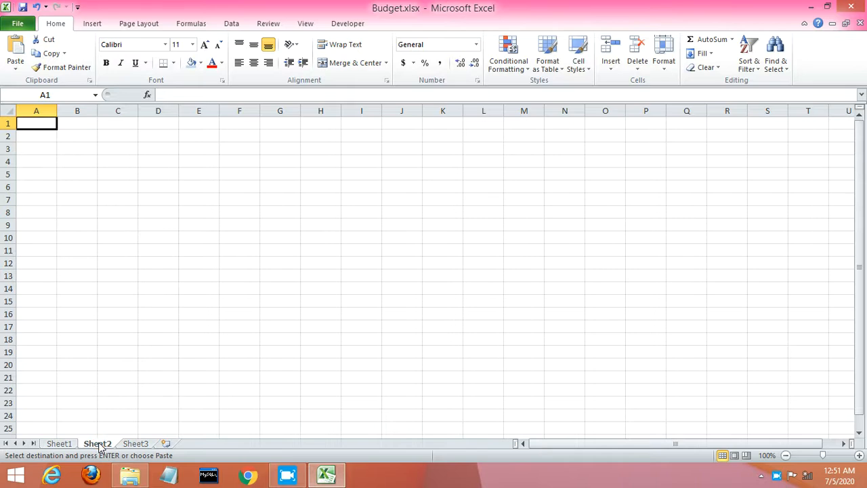
{"action": "key", "text": "ctrl+v"}
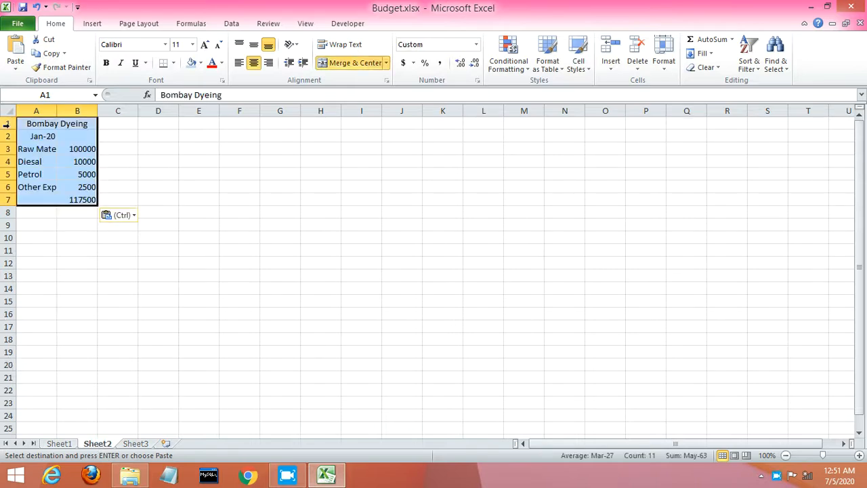
- Change the date in cell A2 of Sheet2 to 2/1/2020
{"action": "left_click", "coordinate": [42, 137]}
{"action": "double_click", "coordinate": [44, 134]}
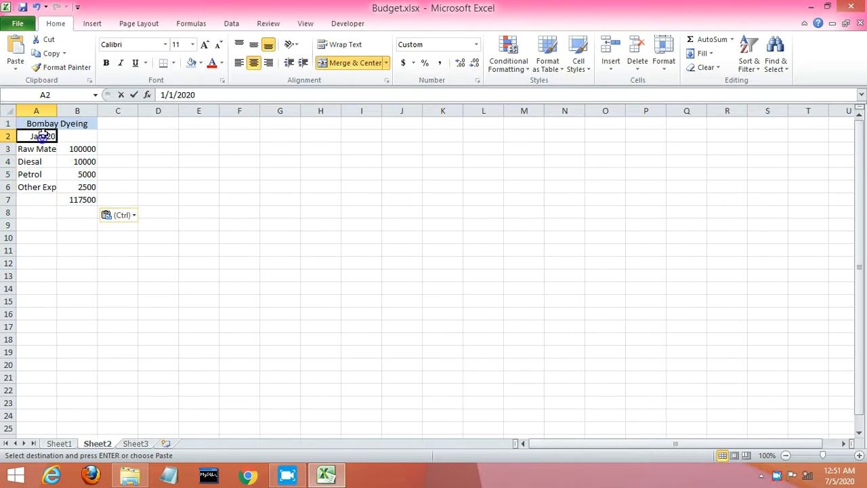
{"action": "double_click", "coordinate": [43, 134]}
{"action": "left_click", "coordinate": [24, 136]}
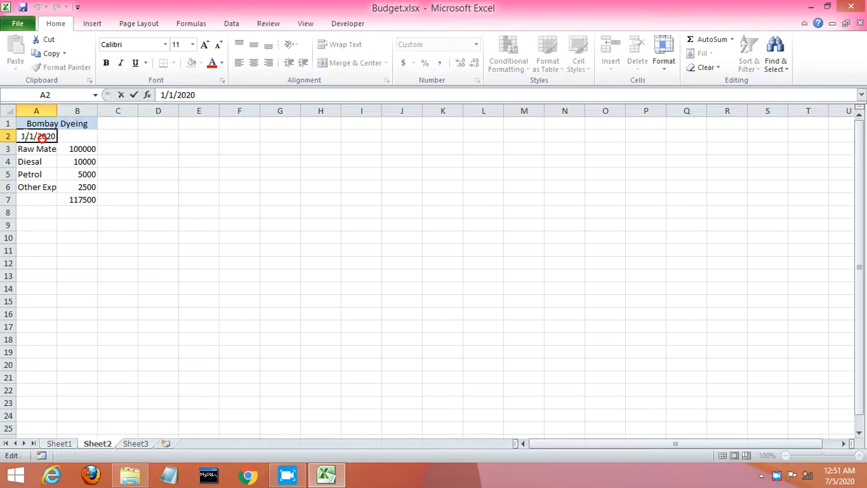
{"action": "key", "text": "BackSpace"}
{"action": "type", "text": "2"}
{"action": "key", "text": "Return"}
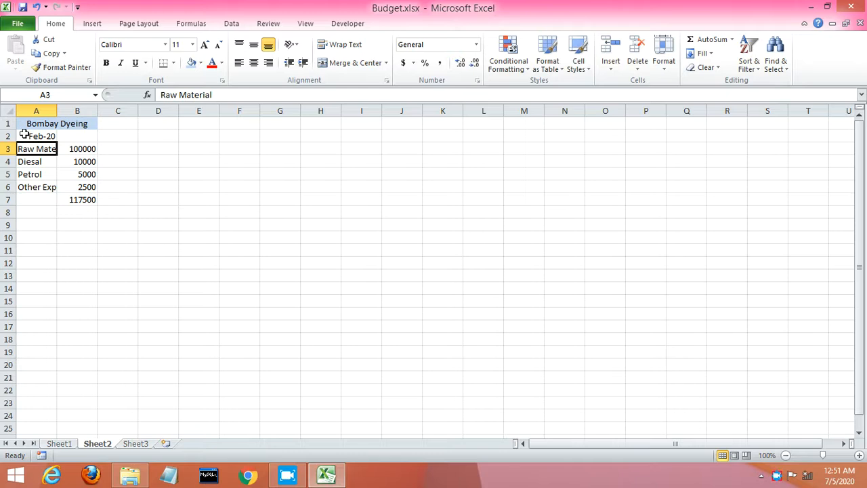
- Return to Sheet1 and select the empty cell A7 below Other Exp
{"action": "left_click", "coordinate": [60, 444]}
{"action": "left_click", "coordinate": [151, 318]}
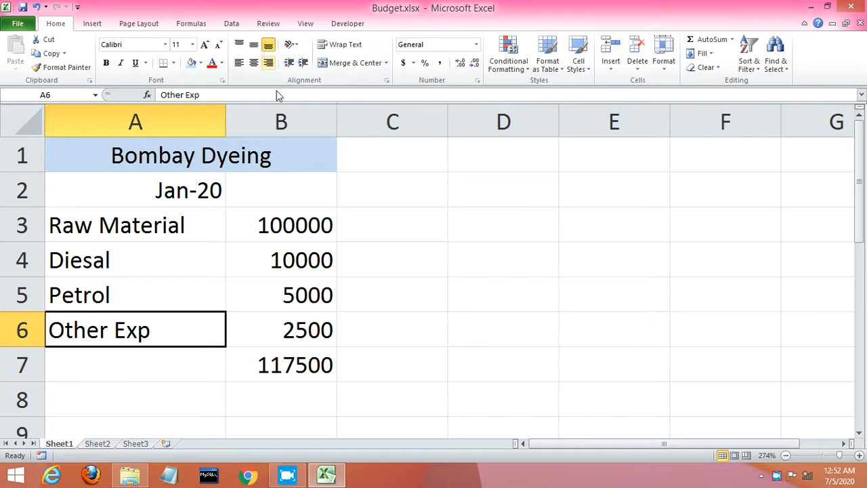
{"action": "key", "text": "Down"}
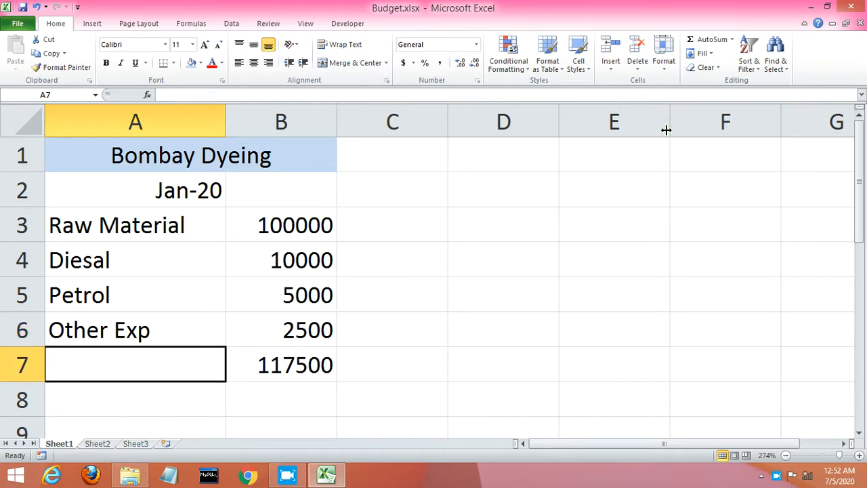
{"action": "left_click", "coordinate": [223, 24]}
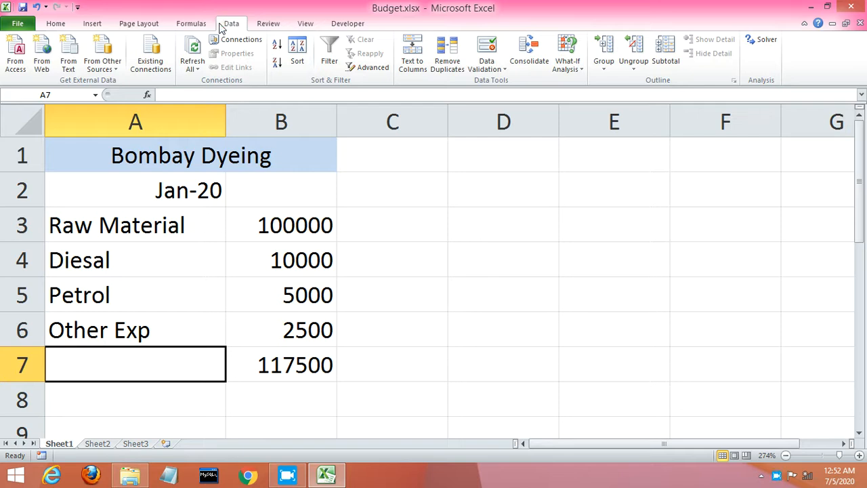
{"action": "left_click", "coordinate": [586, 73]}
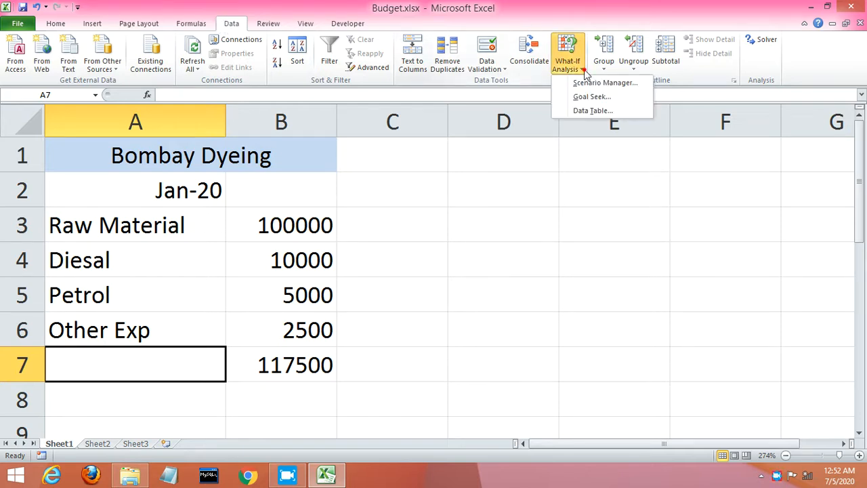
{"action": "left_click", "coordinate": [451, 180]}
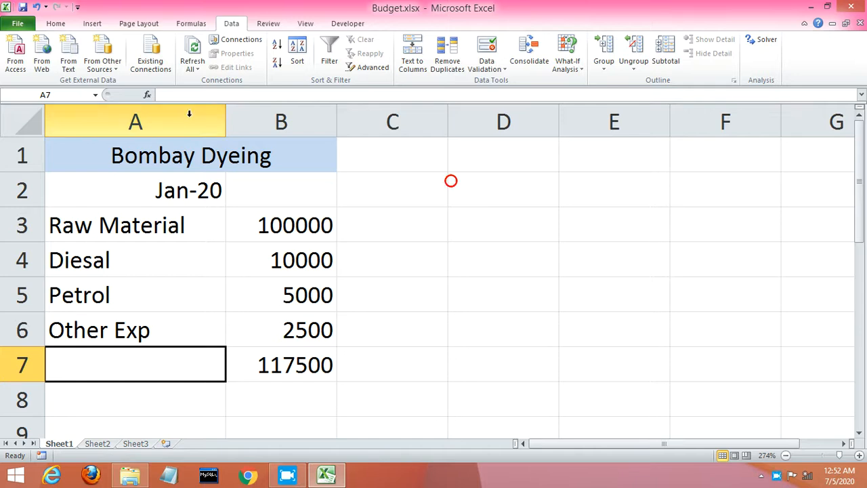
{"action": "left_click", "coordinate": [58, 24]}
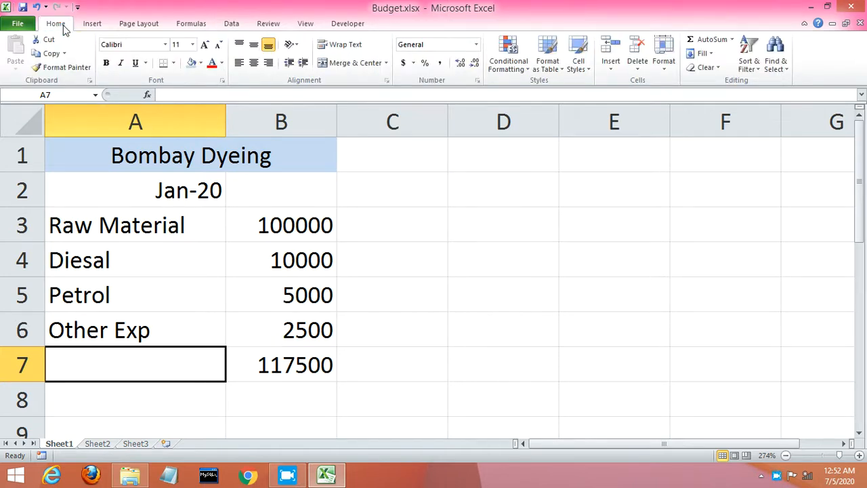
- Open the Scenario Manager and start adding a scenario named mar
{"action": "key", "text": "alt+a"}
{"action": "key", "text": "w"}
{"action": "key", "text": "s"}
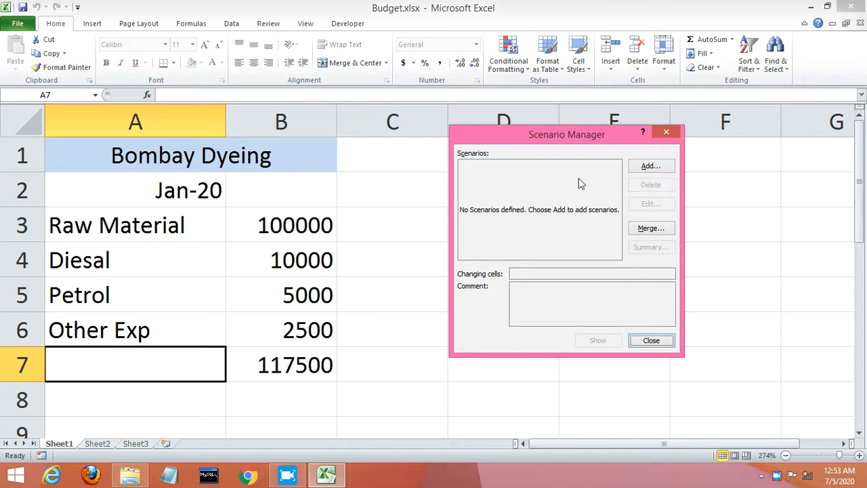
{"action": "left_click", "coordinate": [641, 166]}
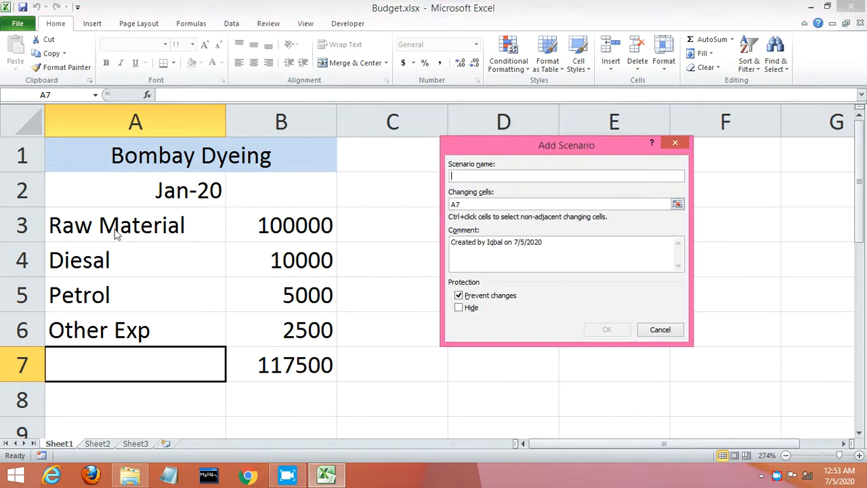
{"action": "left_click", "coordinate": [489, 176]}
{"action": "type", "text": "mar"}
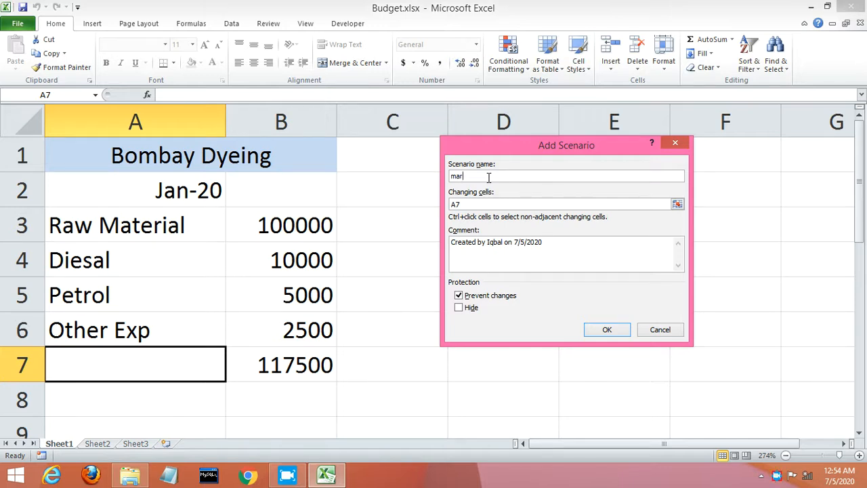
- Set the scenario's changing cells to the expense amounts in B3:B6
{"action": "left_click", "coordinate": [464, 204]}
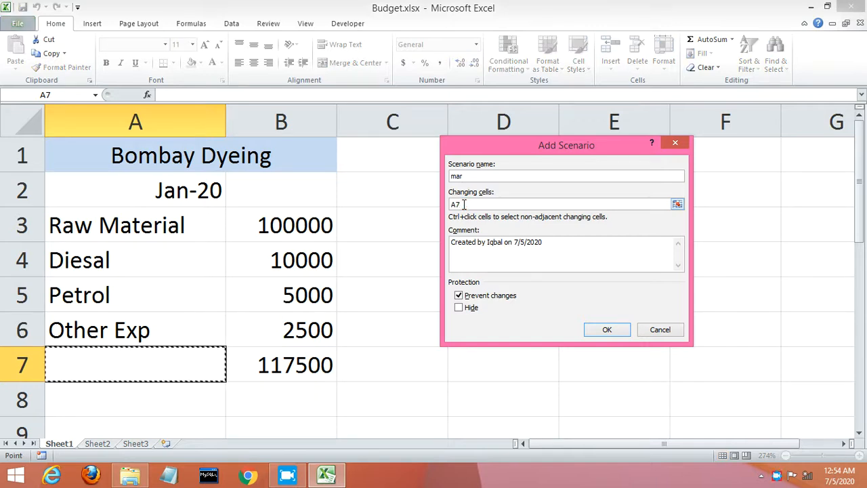
{"action": "left_click_drag", "start_coordinate": [464, 204], "coordinate": [453, 206]}
{"action": "left_click_drag", "start_coordinate": [310, 220], "coordinate": [304, 331]}
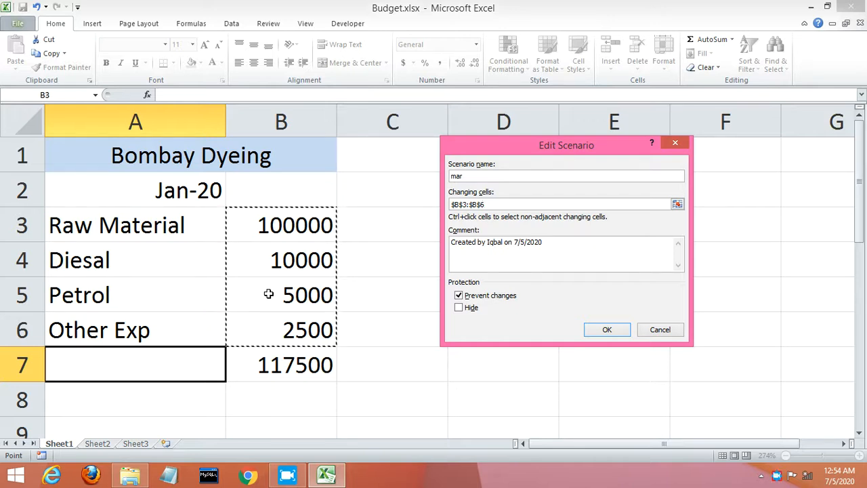
- Give the mar scenario the values 90000, 8000, 4000 and 1500 for cells B3 to B6 and save it
{"action": "left_click", "coordinate": [487, 242]}
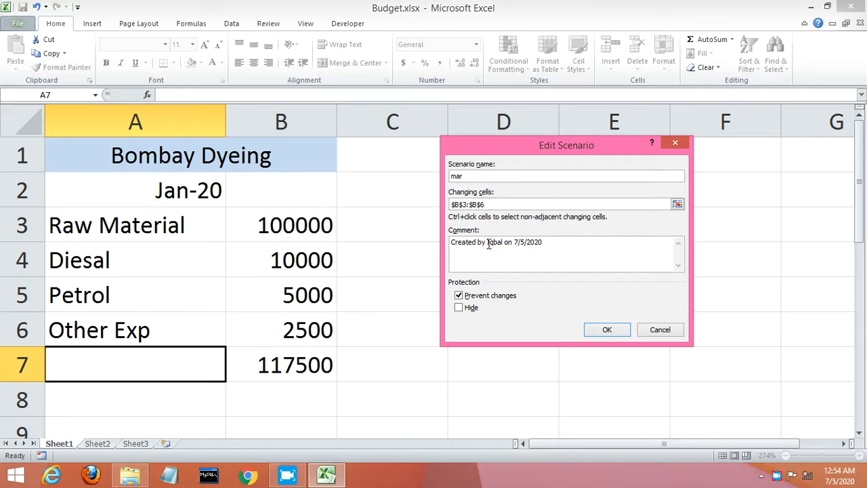
{"action": "left_click", "coordinate": [520, 204]}
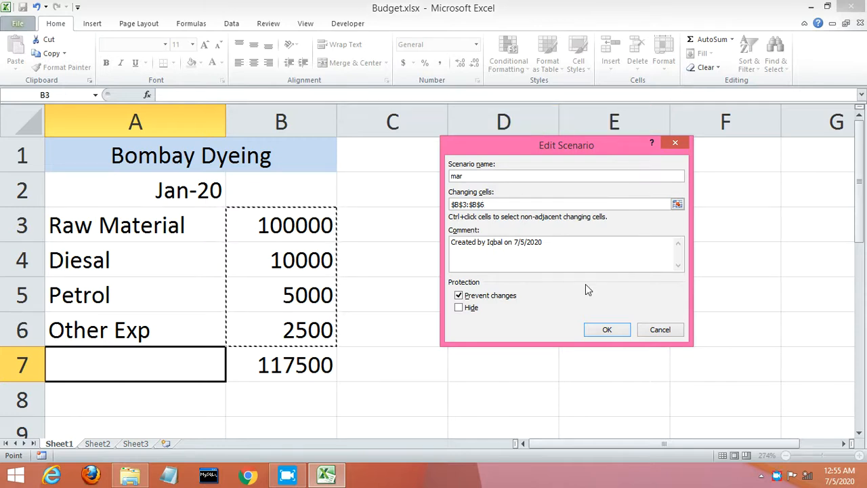
{"action": "left_click", "coordinate": [596, 328]}
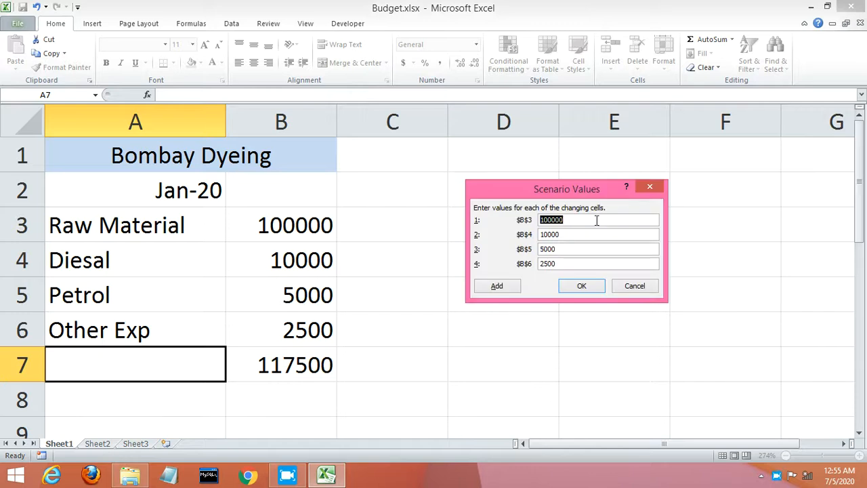
{"action": "left_click", "coordinate": [549, 219]}
{"action": "left_click", "coordinate": [545, 234]}
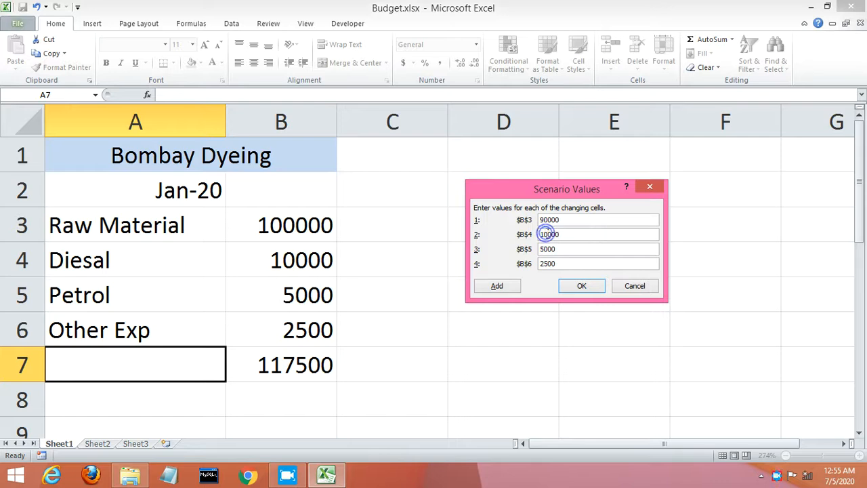
{"action": "key", "text": "BackSpace"}
{"action": "left_click", "coordinate": [545, 249]}
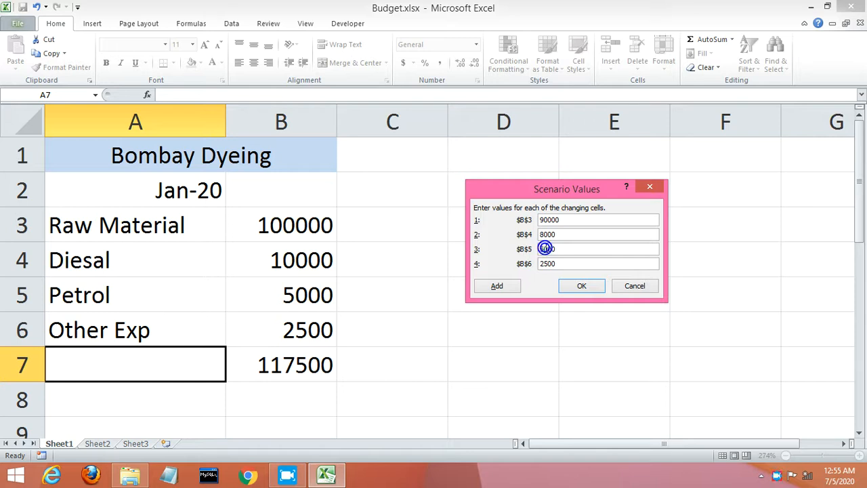
{"action": "key", "text": "BackSpace"}
{"action": "type", "text": "4"}
{"action": "left_click", "coordinate": [545, 261]}
{"action": "left_click", "coordinate": [573, 288]}
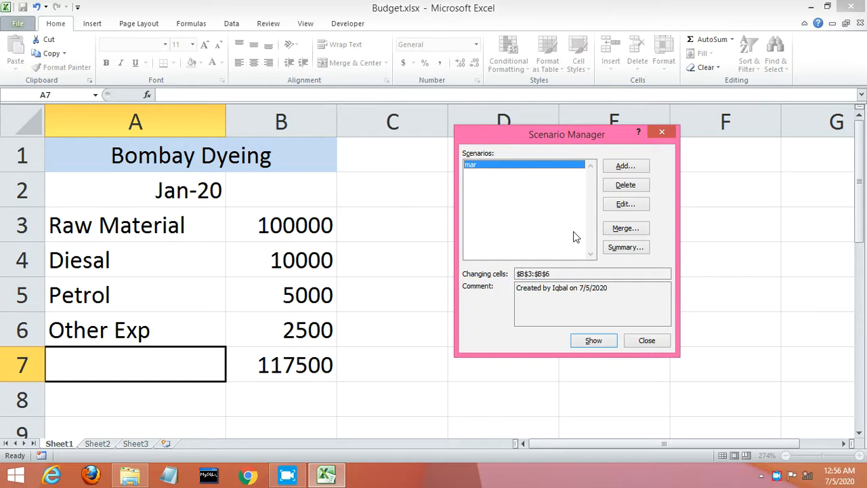
- Create a scenario summary report with B7 as the result cell and expand its collapsed comment row
{"action": "left_click", "coordinate": [622, 248]}
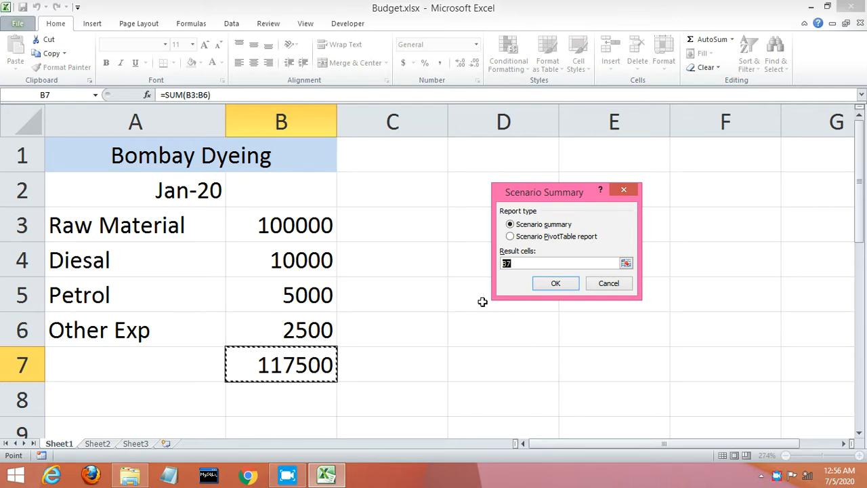
{"action": "left_click", "coordinate": [566, 284]}
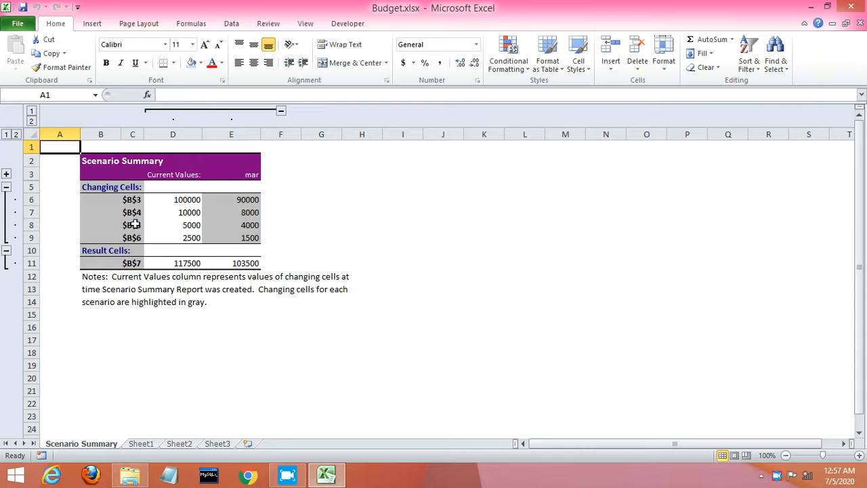
{"action": "left_click", "coordinate": [7, 175]}
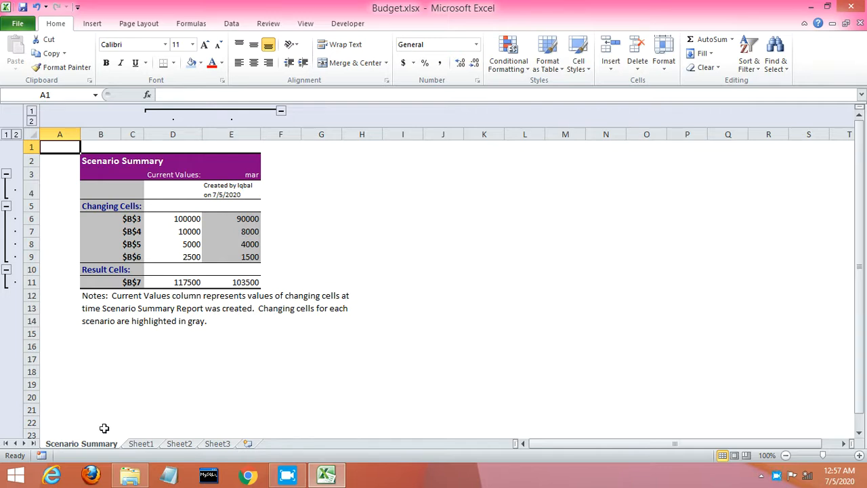
- Copy the whole Bombay Dyeing expense table, A1:B7, from Sheet1 of the budget workbook
{"action": "left_click", "coordinate": [143, 444]}
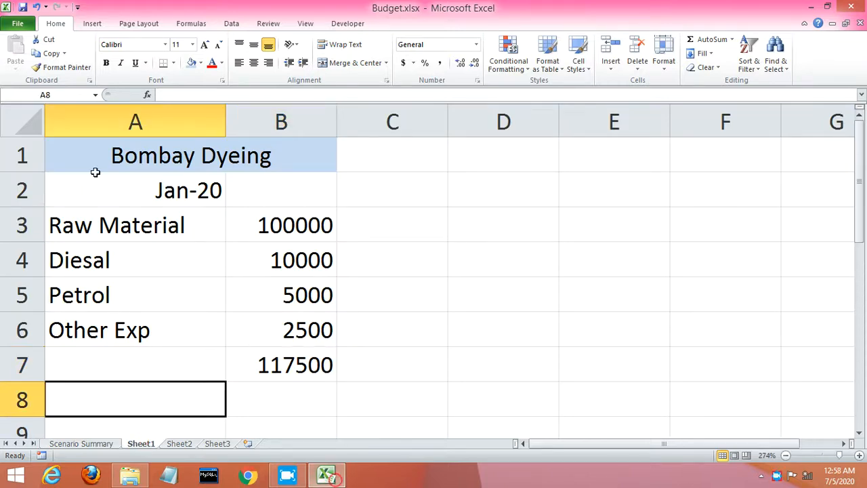
{"action": "left_click", "coordinate": [74, 152]}
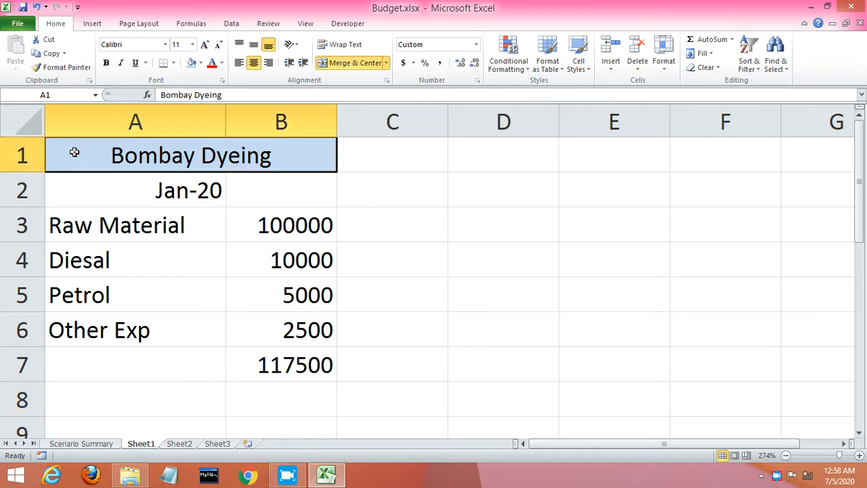
{"action": "left_click_drag", "start_coordinate": [74, 152], "coordinate": [140, 362]}
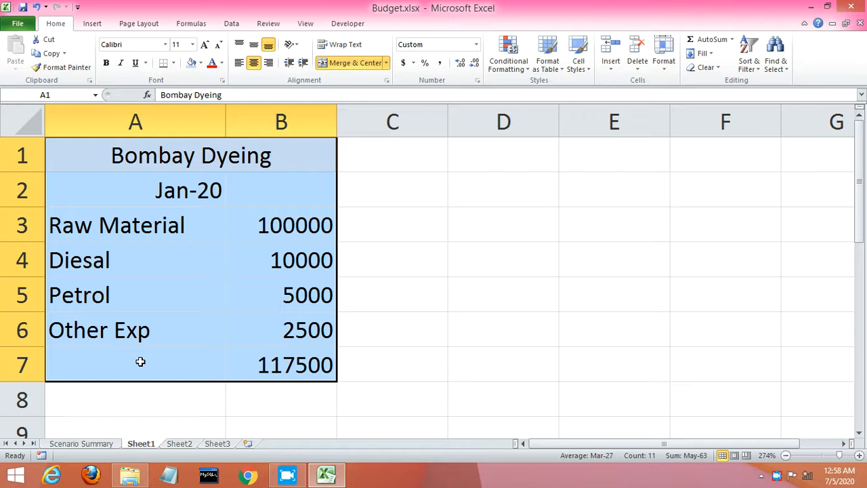
{"action": "key", "text": "ctrl+c"}
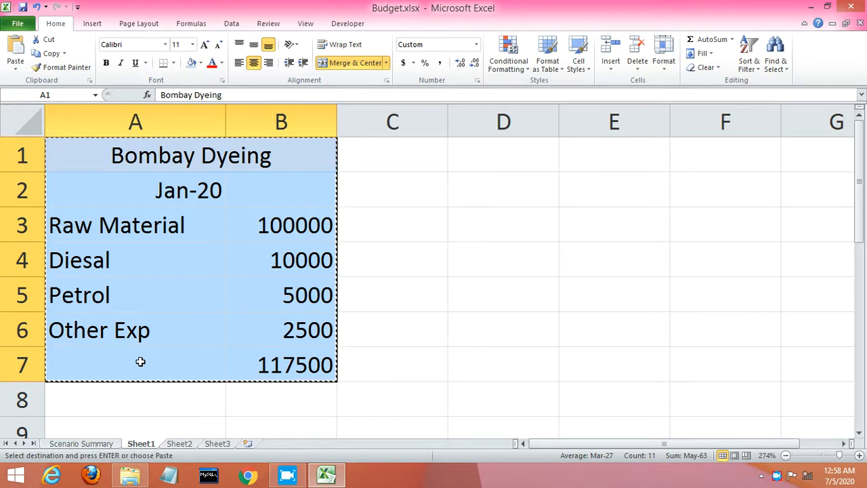
- Open the Actual.xlsx workbook and paste the copied table at cell A1 of Sheet1
{"action": "left_click", "coordinate": [128, 476]}
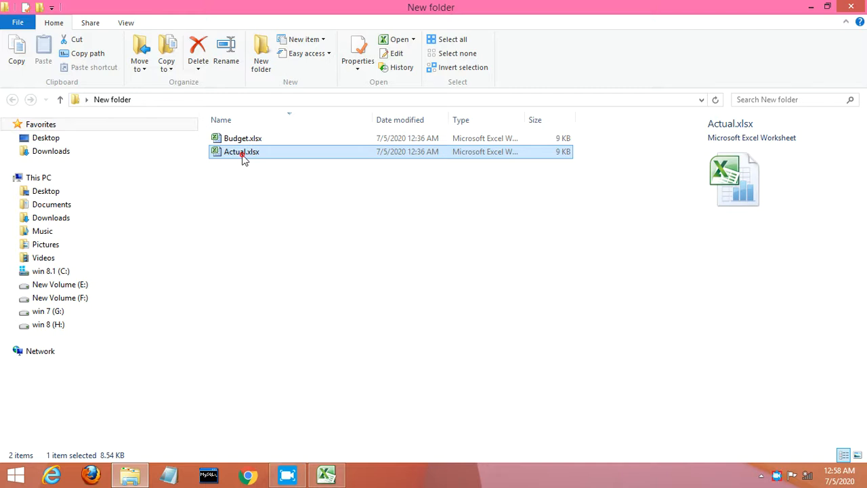
{"action": "double_click", "coordinate": [242, 153]}
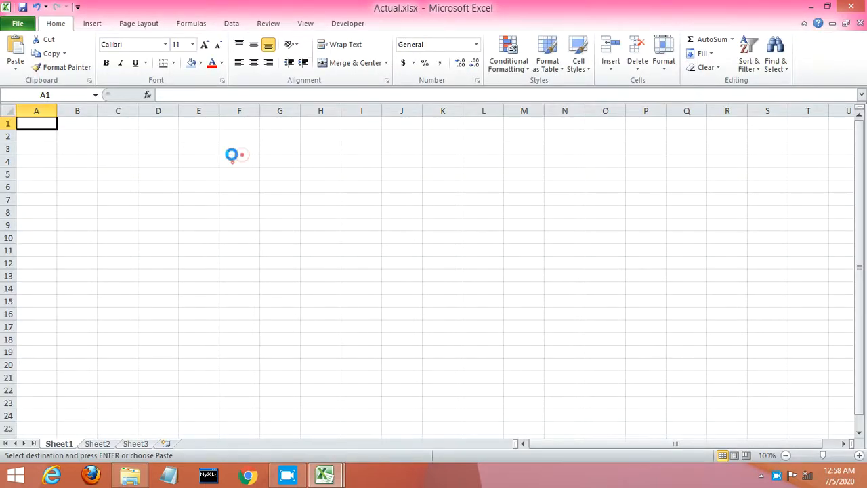
{"action": "key", "text": "ctrl+v"}
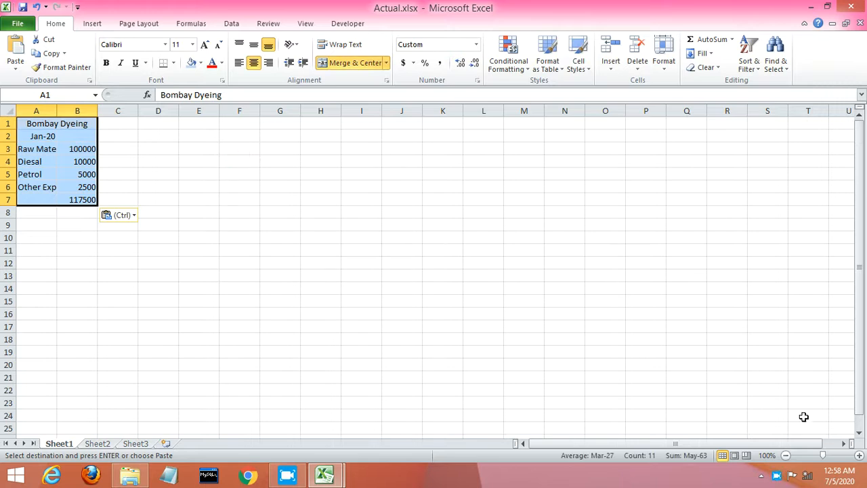
- Autofit the widths of columns A and B to the pasted expense table
{"action": "left_click", "coordinate": [836, 454]}
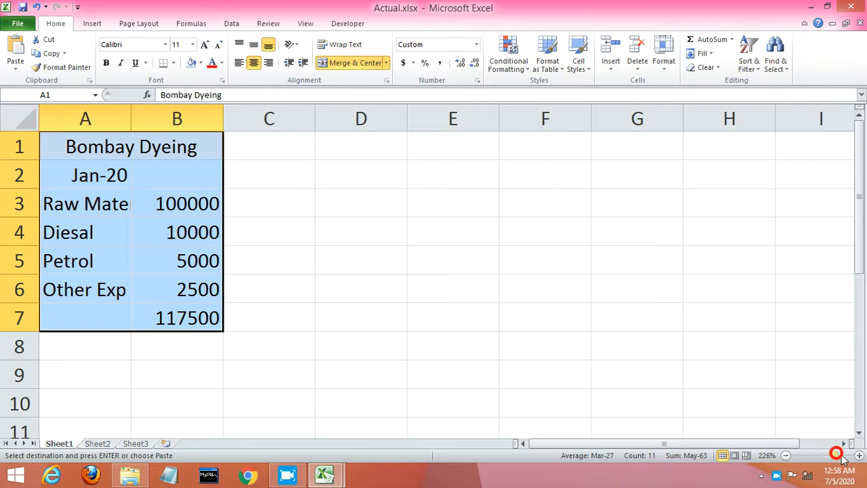
{"action": "left_click", "coordinate": [843, 455]}
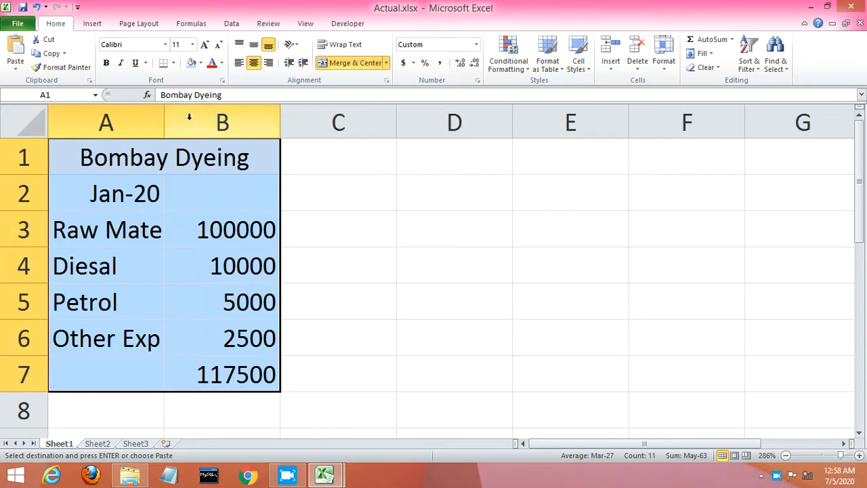
{"action": "double_click", "coordinate": [164, 120]}
{"action": "left_click", "coordinate": [164, 116]}
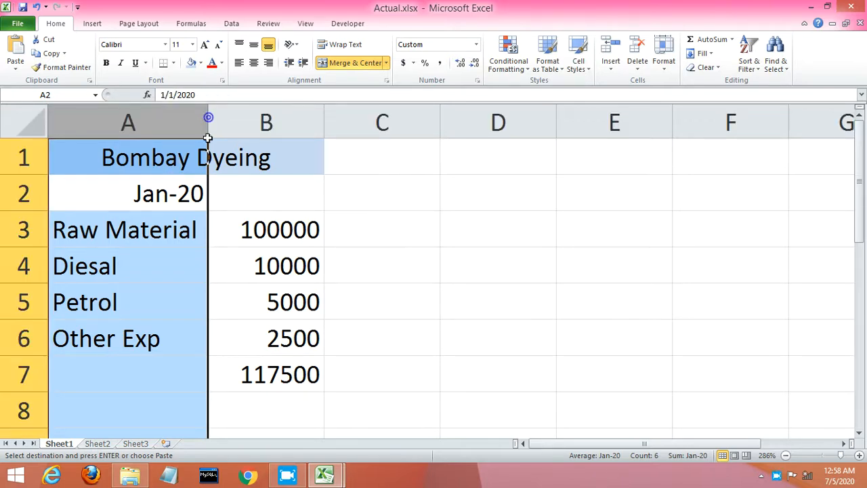
{"action": "left_click", "coordinate": [169, 203]}
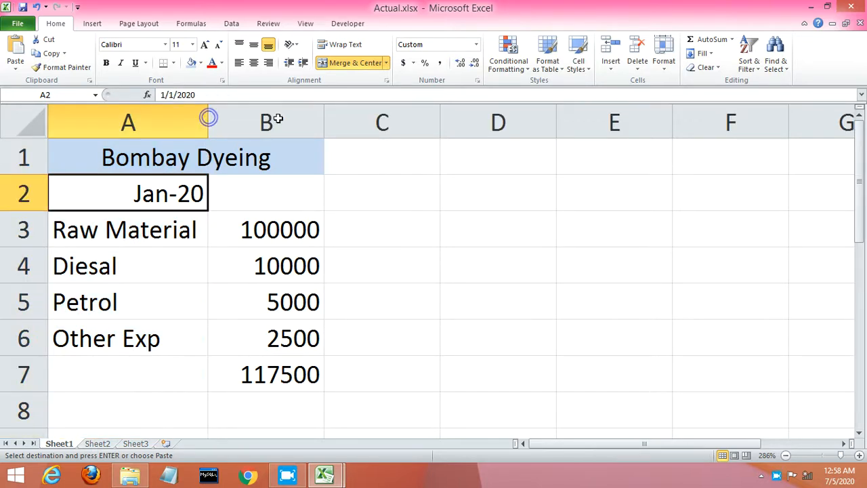
{"action": "double_click", "coordinate": [324, 117]}
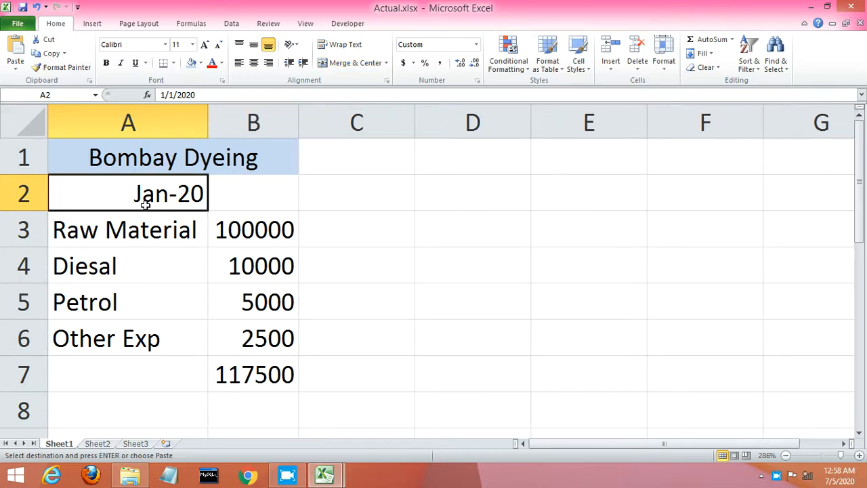
- Change the date in A2 to 7/1/2020 and the amounts in B3:B6 to 80000, 7000, 4000 and 2000
{"action": "double_click", "coordinate": [145, 203]}
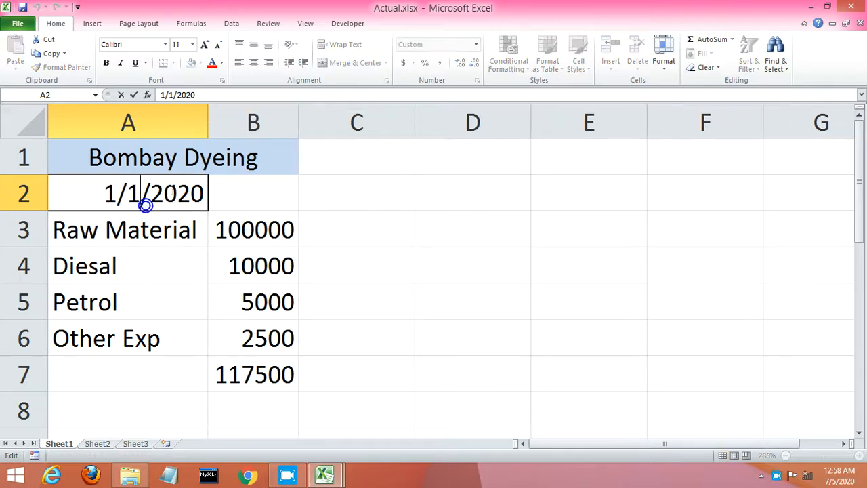
{"action": "left_click", "coordinate": [116, 192]}
{"action": "key", "text": "BackSpace"}
{"action": "type", "text": "7"}
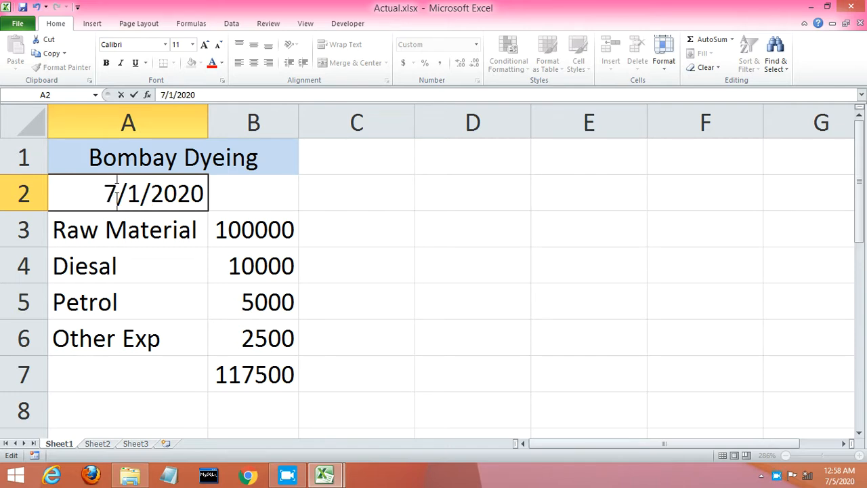
{"action": "left_click", "coordinate": [246, 221]}
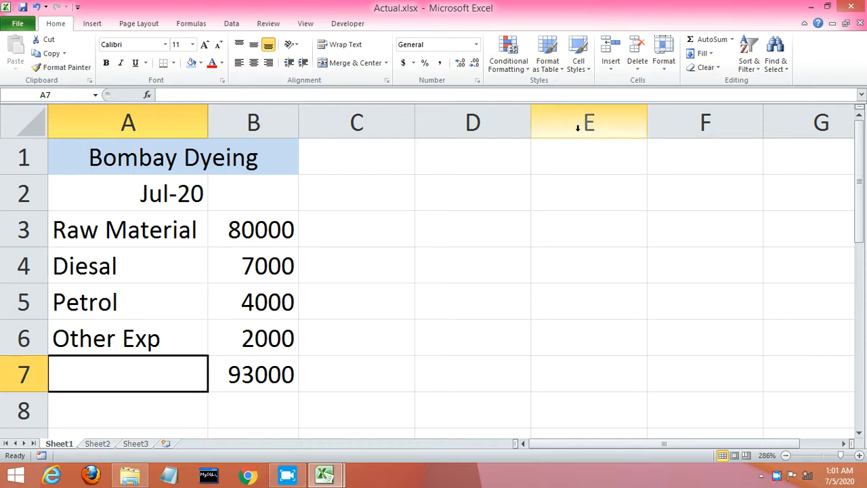
- Open the Scenario Manager for the actual expenses and start adding a scenario named highest
{"action": "key", "text": "alt"}
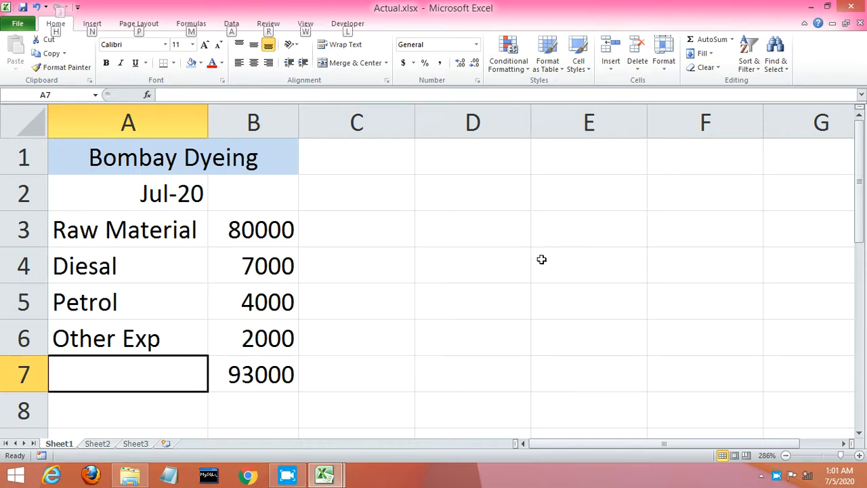
{"action": "key", "text": "a"}
{"action": "key", "text": "w"}
{"action": "key", "text": "s"}
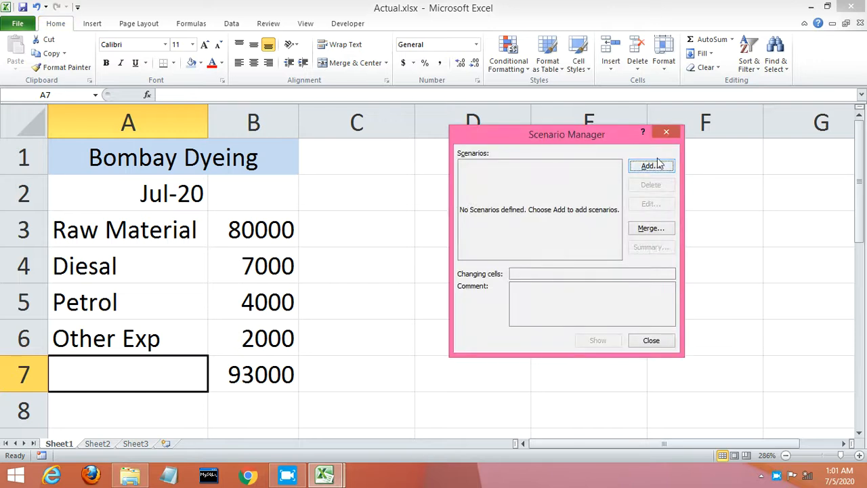
{"action": "left_click", "coordinate": [651, 168]}
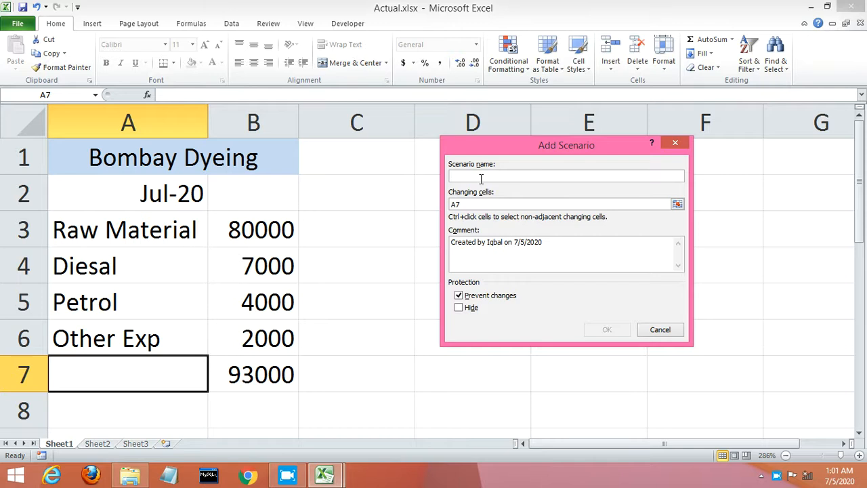
{"action": "type", "text": "hig"}
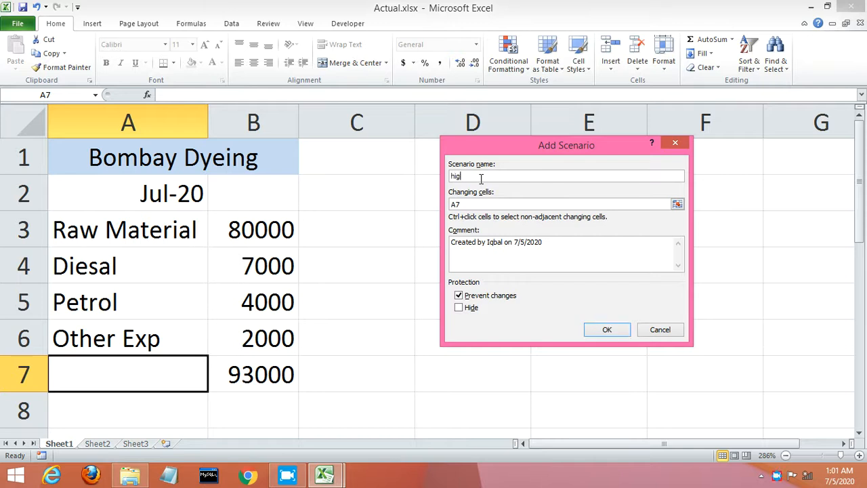
{"action": "type", "text": "hest"}
- Set the highest scenario's changing cells to B3:B6 and proceed to its values
{"action": "left_click", "coordinate": [469, 205]}
{"action": "left_click", "coordinate": [249, 223]}
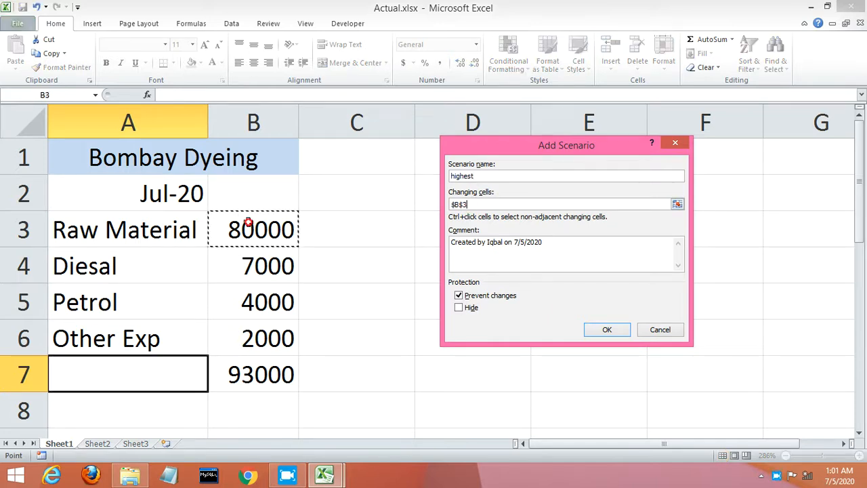
{"action": "left_click_drag", "start_coordinate": [249, 223], "coordinate": [252, 327]}
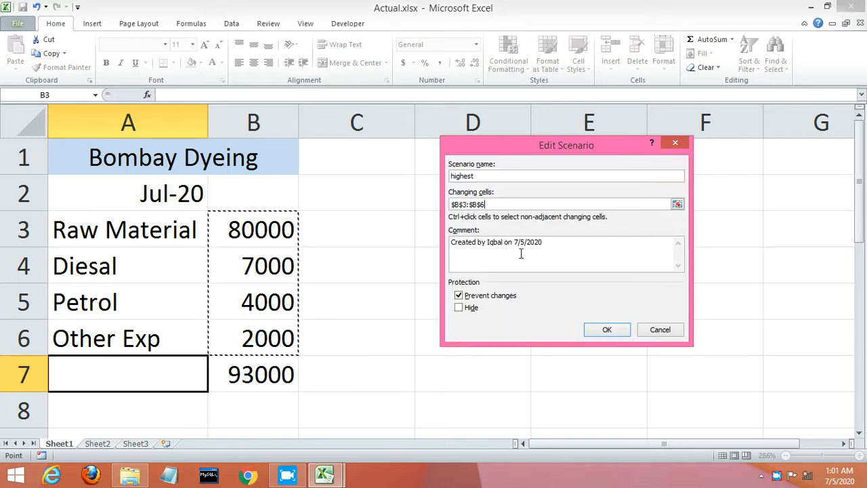
{"action": "left_click", "coordinate": [590, 329]}
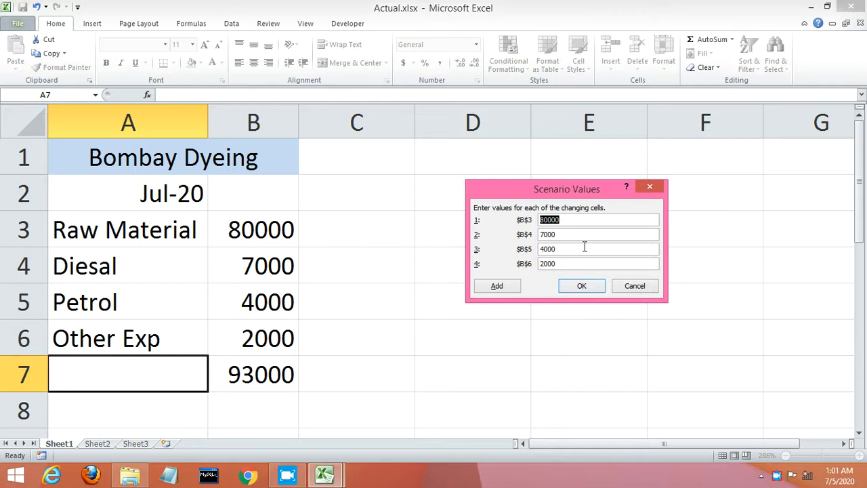
- Set the highest scenario's values to 120000 for B3, 6000 for B4, 2000 for B5 and 5000 for B6
{"action": "left_click", "coordinate": [545, 219]}
{"action": "left_click", "coordinate": [544, 219]}
{"action": "left_click", "coordinate": [544, 219]}
{"action": "key", "text": "BackSpace"}
{"action": "type", "text": "12"}
{"action": "left_click", "coordinate": [547, 233]}
{"action": "left_click", "coordinate": [546, 233]}
{"action": "key", "text": "BackSpace"}
{"action": "type", "text": "6"}
{"action": "left_click", "coordinate": [545, 248]}
{"action": "key", "text": "BackSpace"}
{"action": "type", "text": "2"}
{"action": "left_click", "coordinate": [544, 264]}
{"action": "key", "text": "BackSpace"}
{"action": "type", "text": "5"}
- Add another scenario named lowest with changing cells B3:B6 and proceed to its values
{"action": "left_click", "coordinate": [502, 285]}
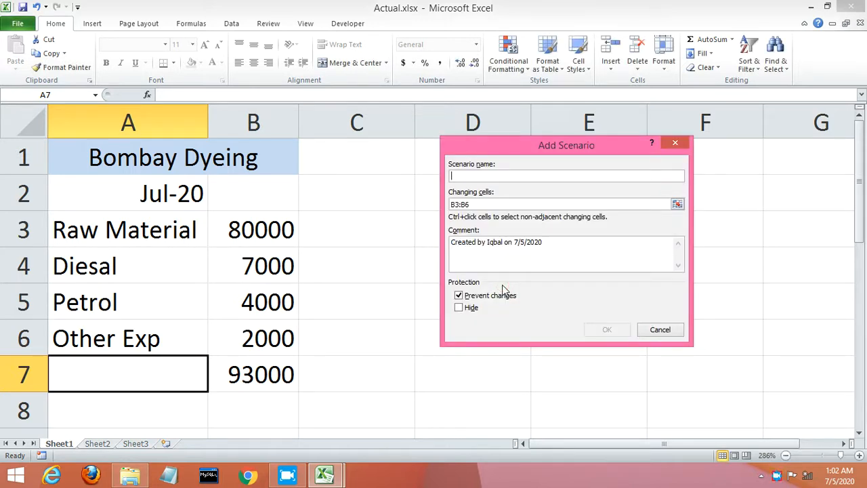
{"action": "type", "text": "lowest"}
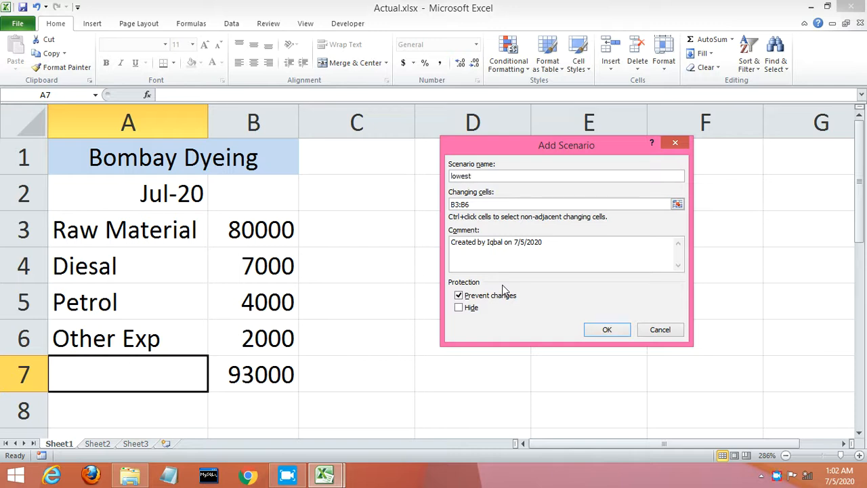
{"action": "left_click", "coordinate": [605, 330]}
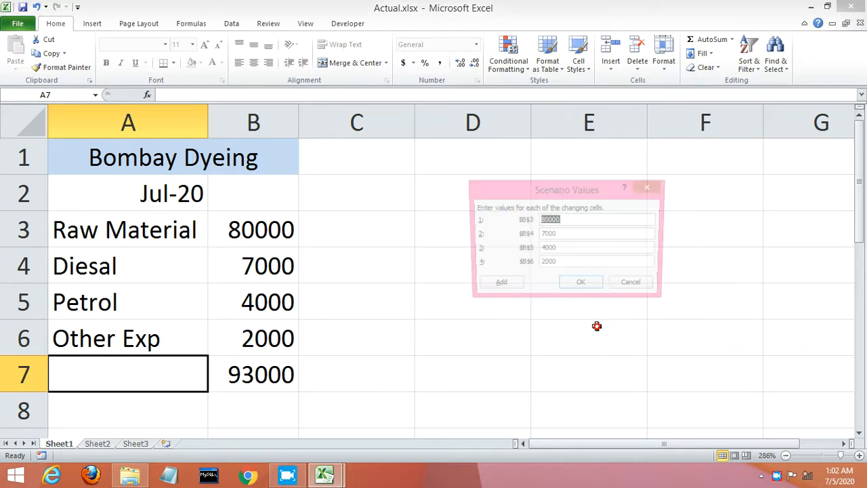
- Set the lowest scenario's values to 50000 for B3, 9000 for B4, 5000 for B5 and 3000 for B6
{"action": "left_click", "coordinate": [544, 221]}
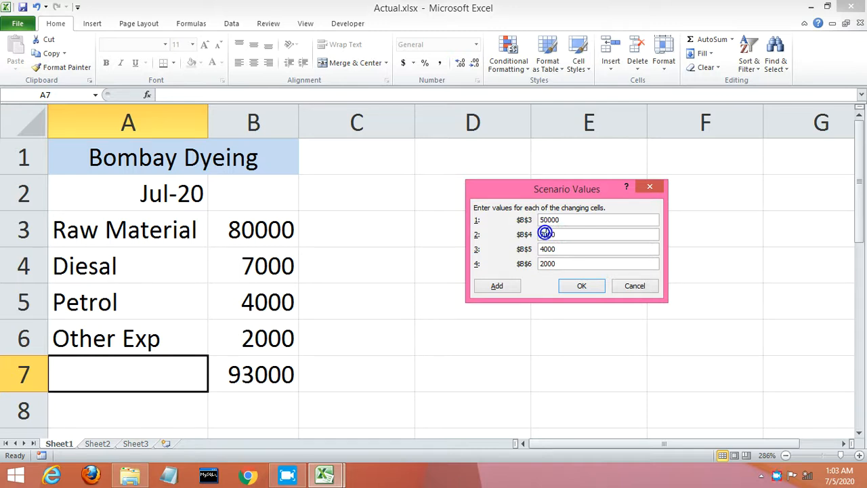
{"action": "type", "text": "500"}
{"action": "type", "text": "9"}
{"action": "double_click", "coordinate": [544, 248]}
{"action": "left_click", "coordinate": [545, 249]}
{"action": "key", "text": "BackSpace"}
{"action": "type", "text": "5"}
{"action": "left_click", "coordinate": [546, 264]}
{"action": "key", "text": "BackSpace"}
{"action": "type", "text": "3"}
{"action": "left_click", "coordinate": [573, 288]}
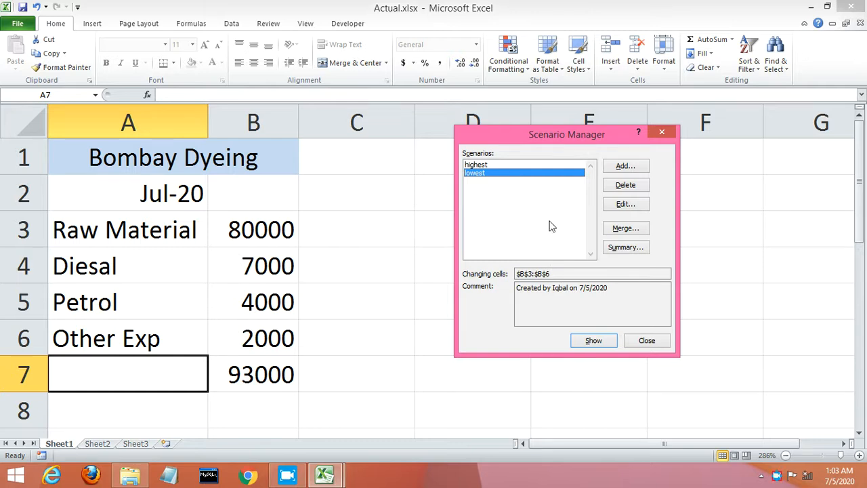
- Generate a scenario summary report with B7 as the result cell, and return to Sheet1
{"action": "left_click", "coordinate": [626, 248]}
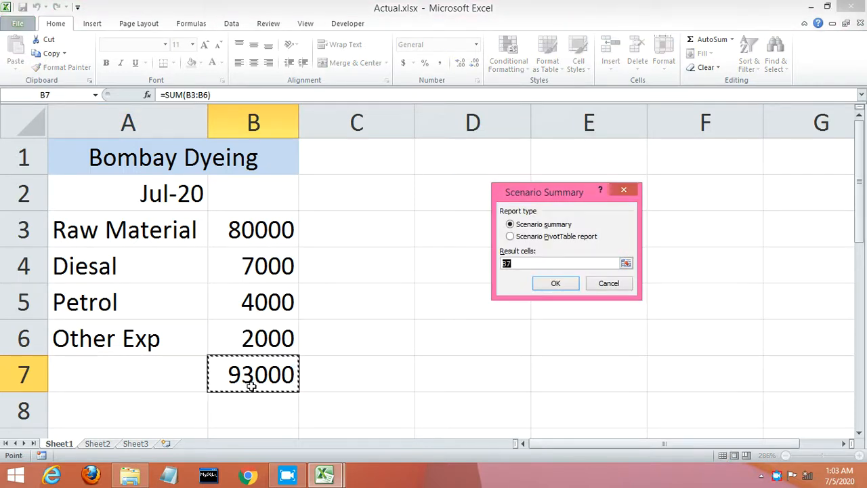
{"action": "left_click", "coordinate": [555, 284]}
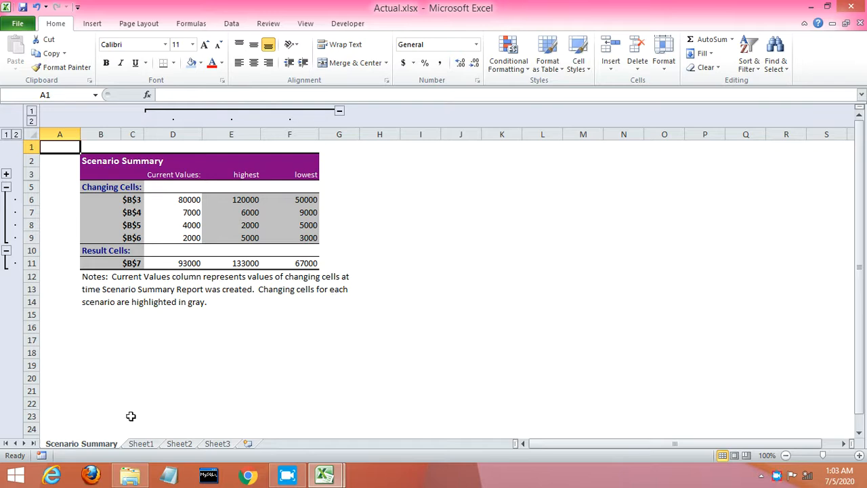
{"action": "left_click", "coordinate": [143, 444]}
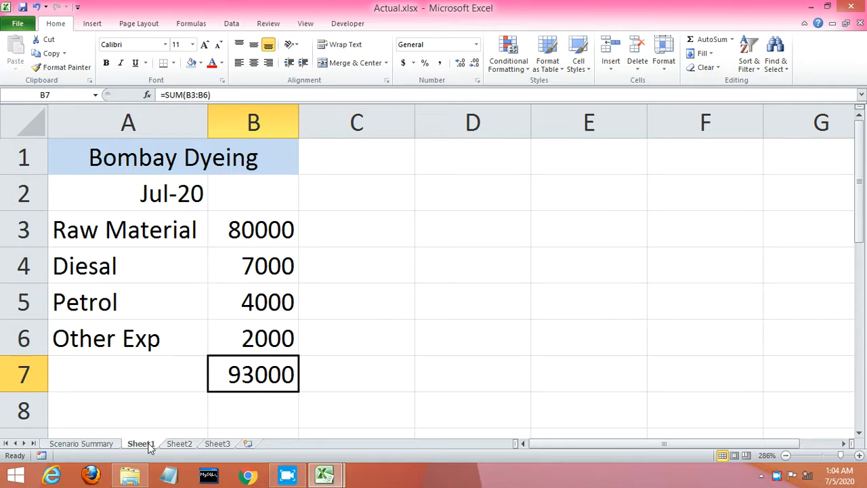
- Switch to Budget.xlsx and open the Scenario Manager for the Jan-20 expenses on Sheet1
{"action": "key", "text": "alt+Tab"}
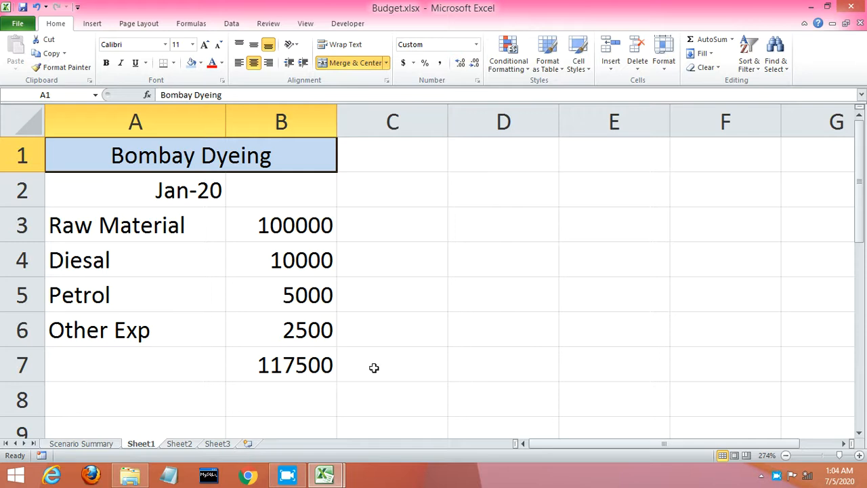
{"action": "left_click", "coordinate": [182, 379]}
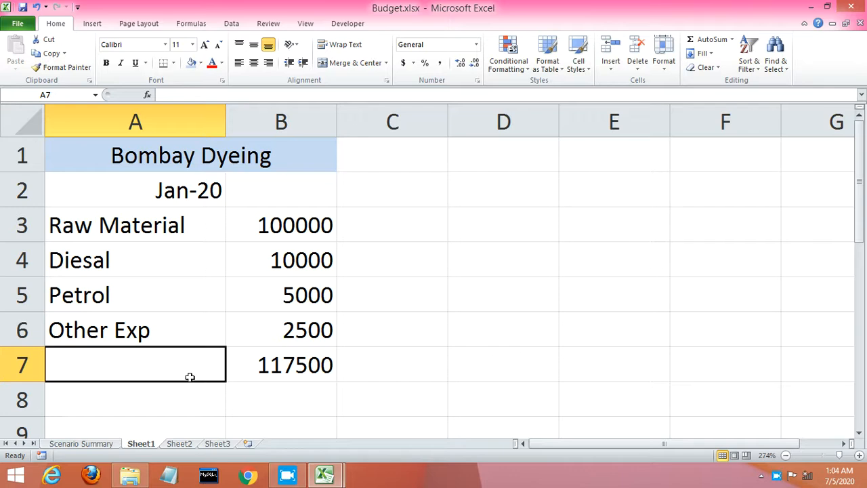
{"action": "left_click", "coordinate": [276, 367]}
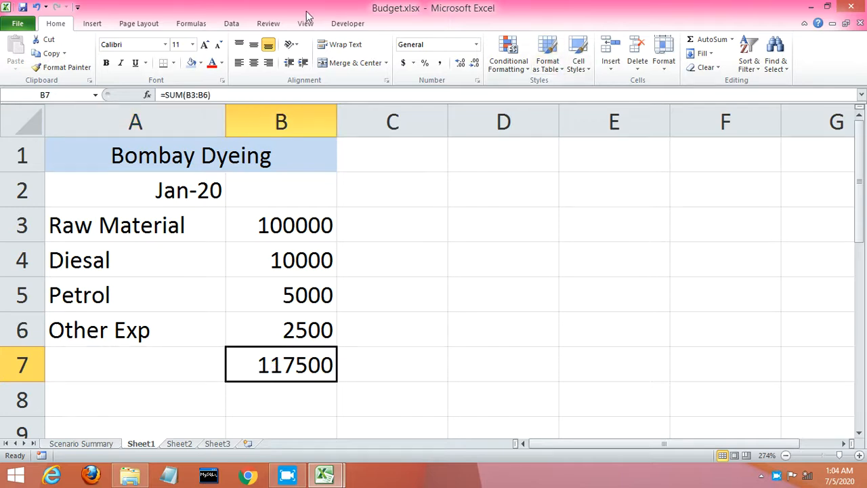
{"action": "left_click", "coordinate": [242, 24]}
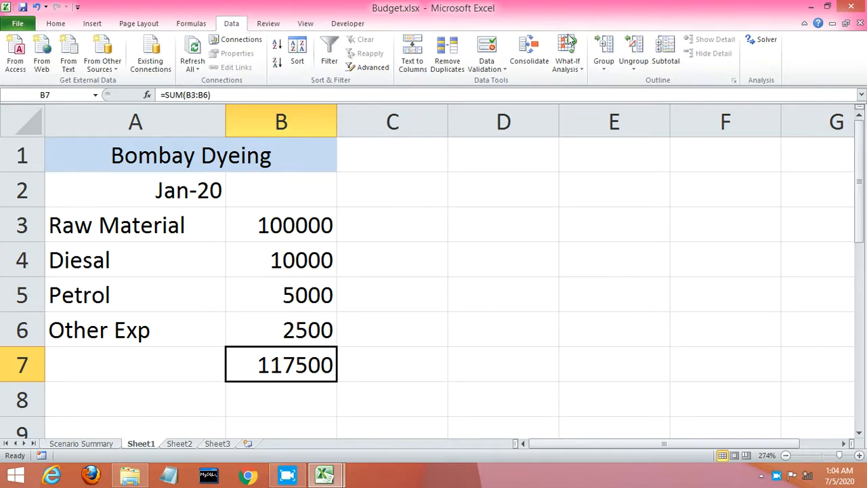
{"action": "left_click", "coordinate": [580, 70]}
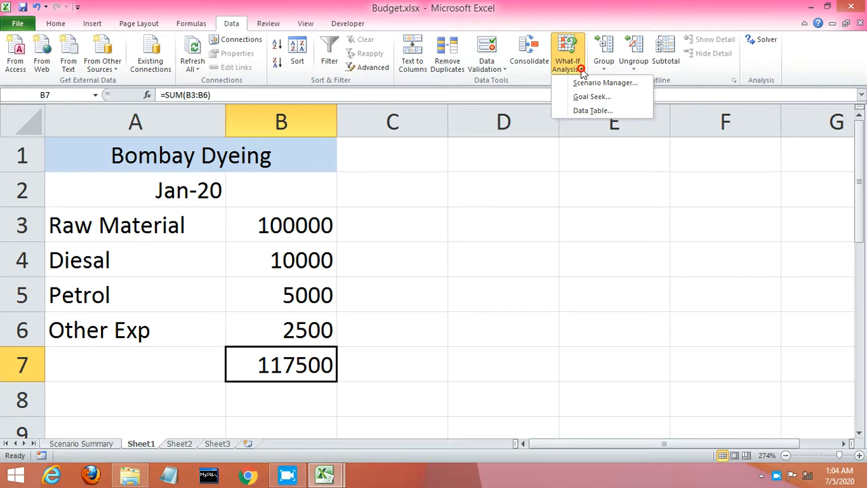
{"action": "left_click", "coordinate": [583, 83]}
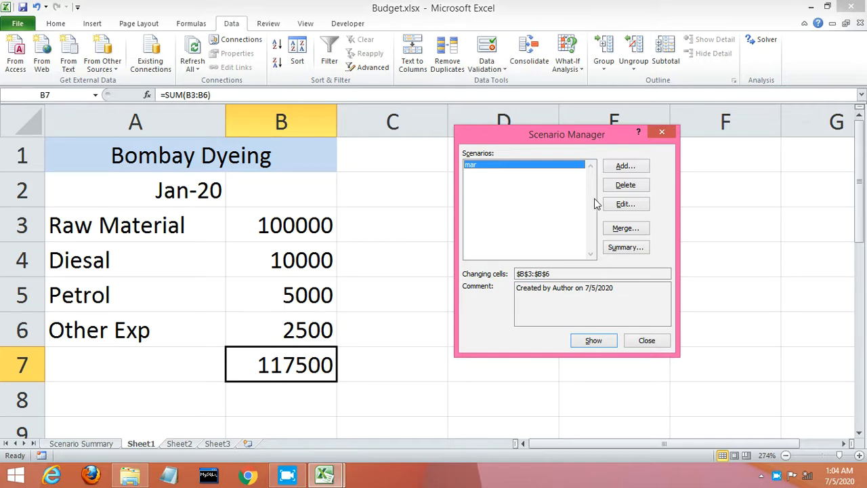
- Edit the mar scenario, setting its B3 value to 85000
{"action": "left_click", "coordinate": [623, 205]}
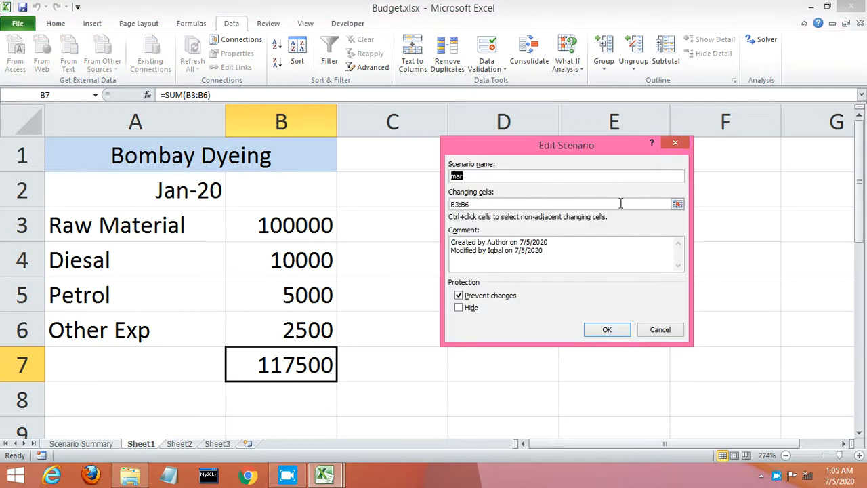
{"action": "left_click", "coordinate": [597, 330]}
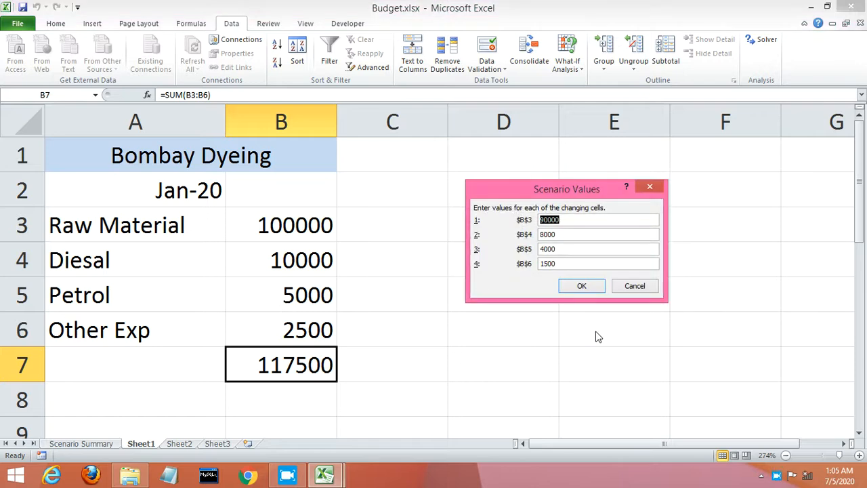
{"action": "left_click", "coordinate": [550, 220]}
{"action": "key", "text": "BackSpace"}
{"action": "key", "text": "BackSpace"}
{"action": "type", "text": "85"}
{"action": "left_click", "coordinate": [580, 287]}
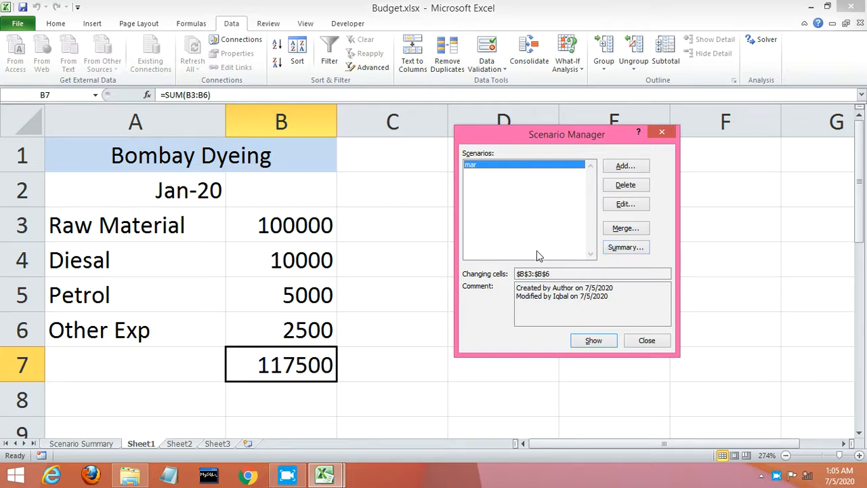
- Merge the scenarios from Sheet1 of Actual.xlsx into the budget sheet's scenarios
{"action": "left_click", "coordinate": [625, 228]}
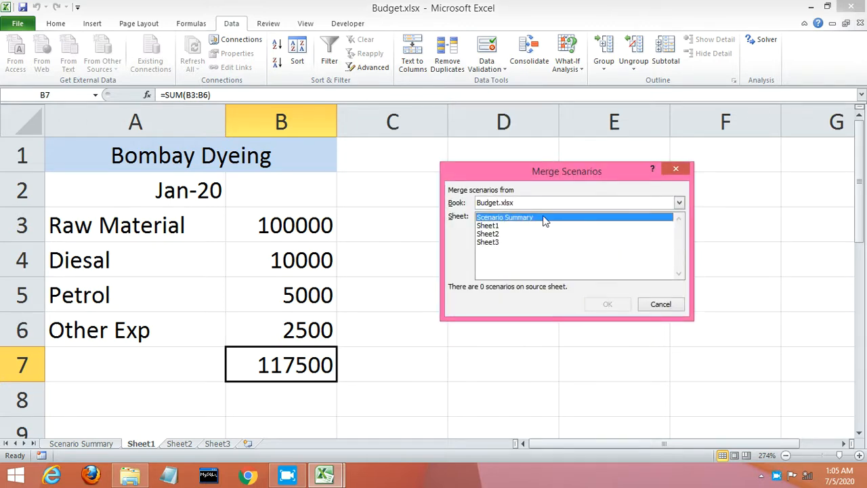
{"action": "left_click", "coordinate": [500, 226]}
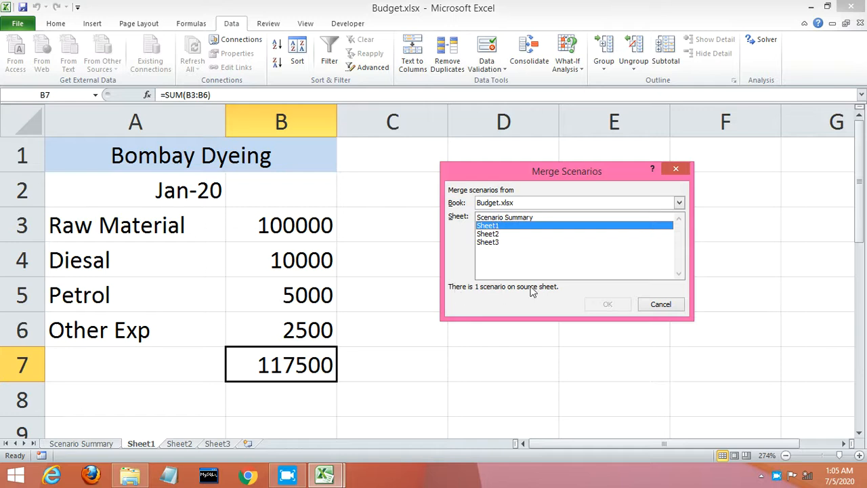
{"action": "left_click", "coordinate": [487, 233]}
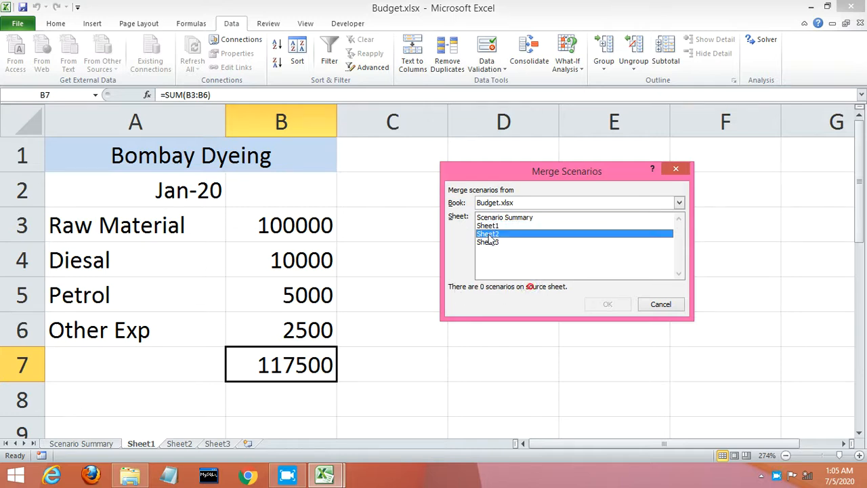
{"action": "left_click", "coordinate": [489, 243]}
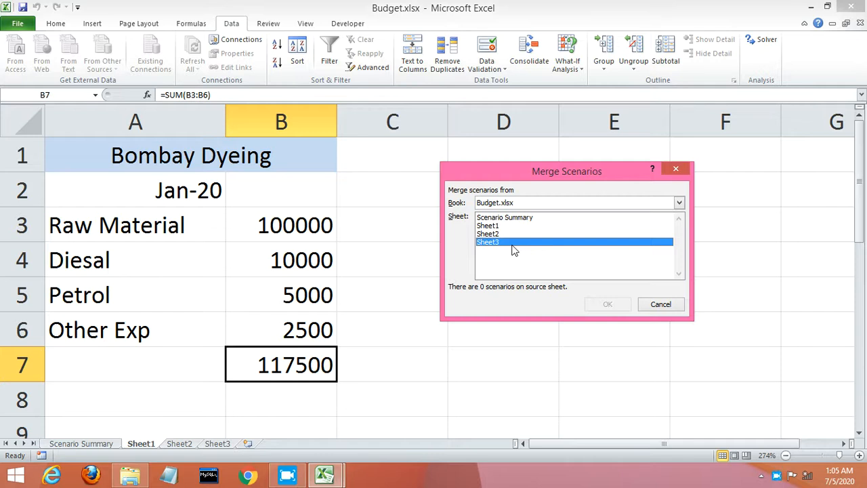
{"action": "left_click", "coordinate": [505, 226]}
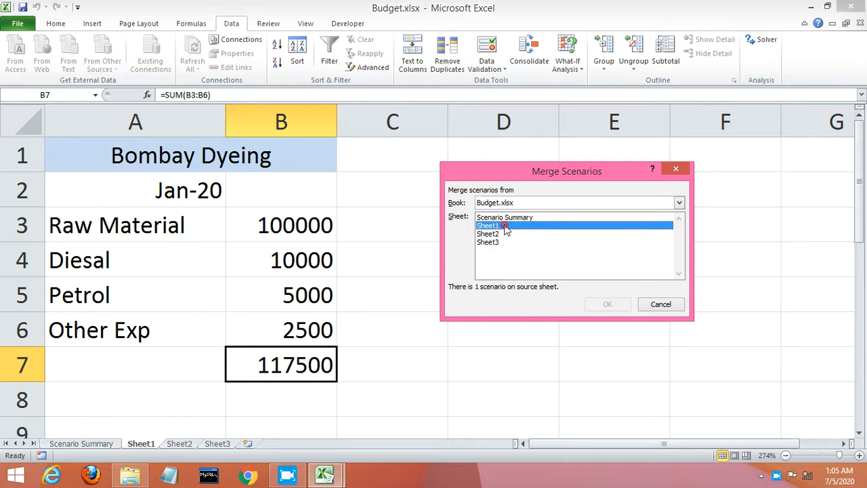
{"action": "left_click", "coordinate": [679, 203]}
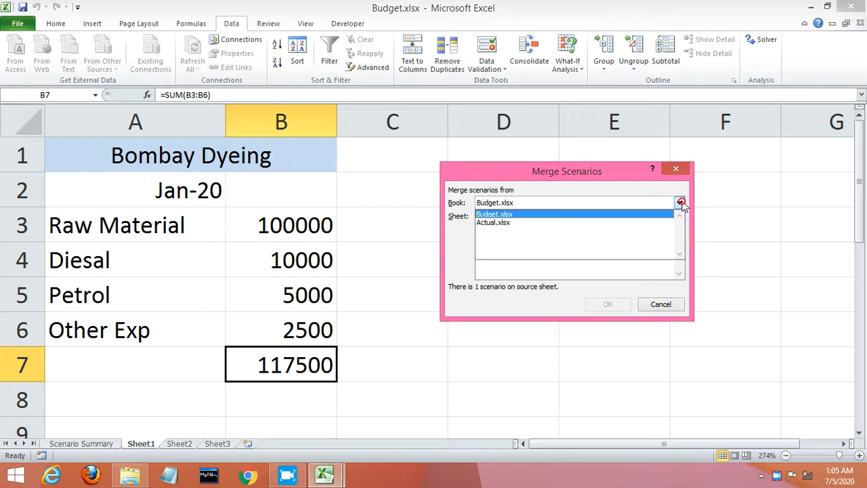
{"action": "left_click", "coordinate": [615, 224]}
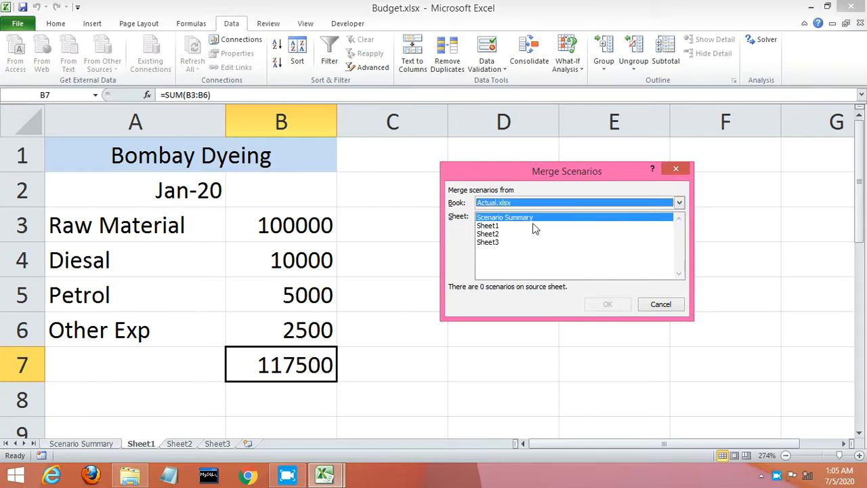
{"action": "left_click", "coordinate": [496, 226]}
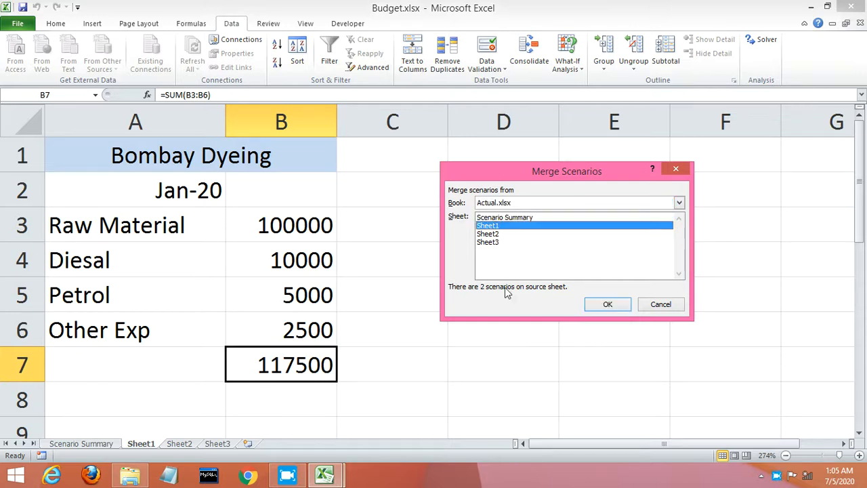
{"action": "left_click", "coordinate": [608, 305]}
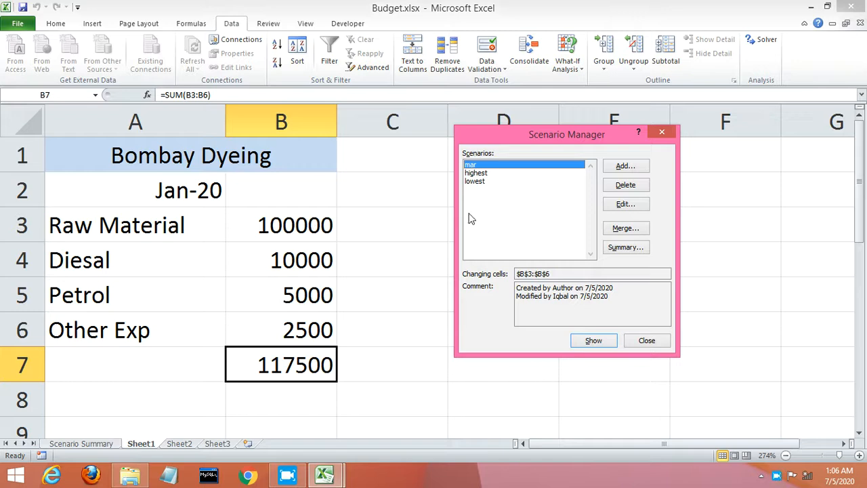
- Generate a scenario summary report of the merged budget scenarios with B7 as the result cell
{"action": "left_click", "coordinate": [625, 248]}
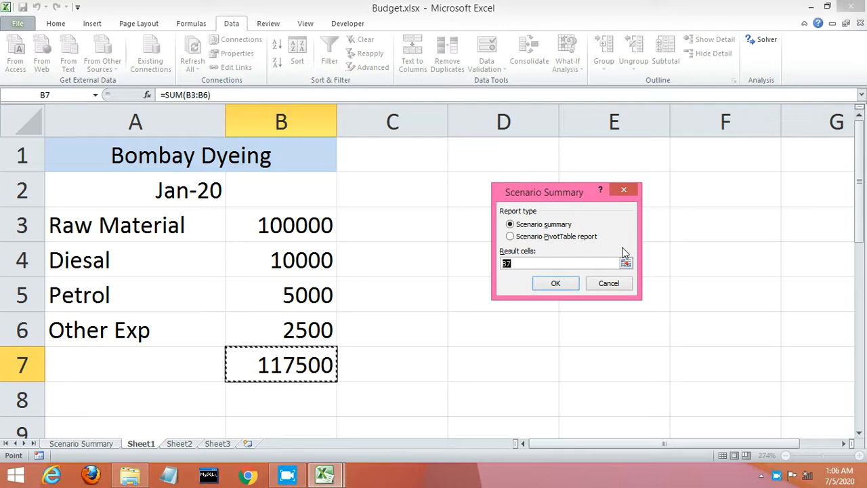
{"action": "left_click", "coordinate": [556, 283]}
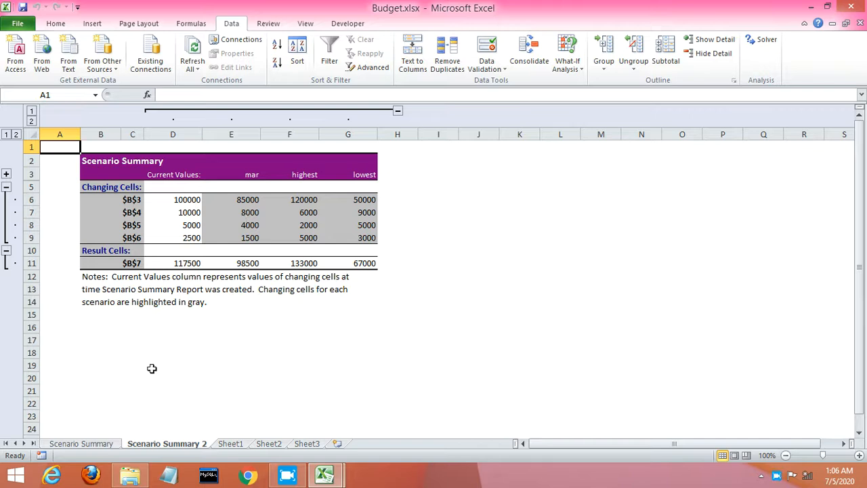
{"action": "key", "text": "Down"}
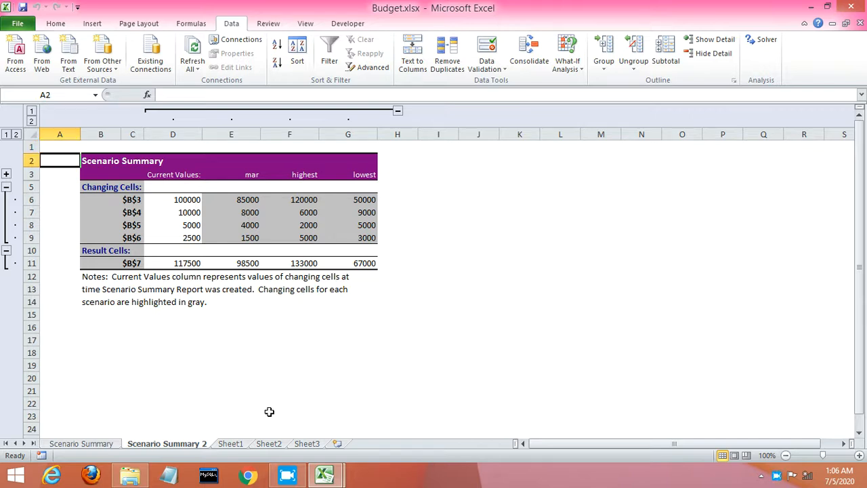
- Add a scenario named may for the Feb-20 expenses on Sheet2, with B3:B6 as the changing cells
{"action": "left_click", "coordinate": [269, 444]}
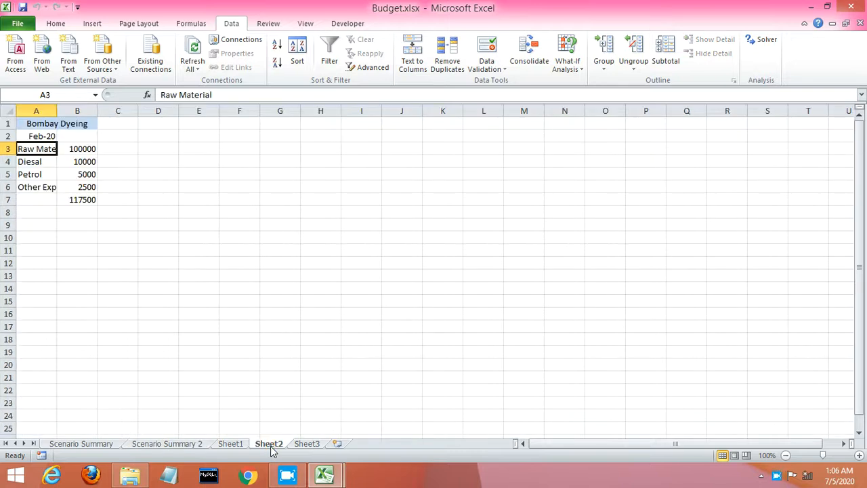
{"action": "left_click", "coordinate": [165, 224]}
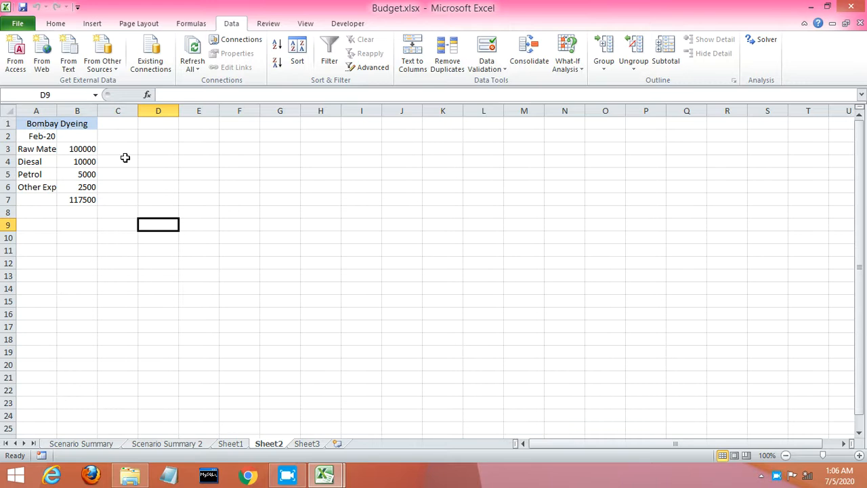
{"action": "left_click", "coordinate": [574, 70]}
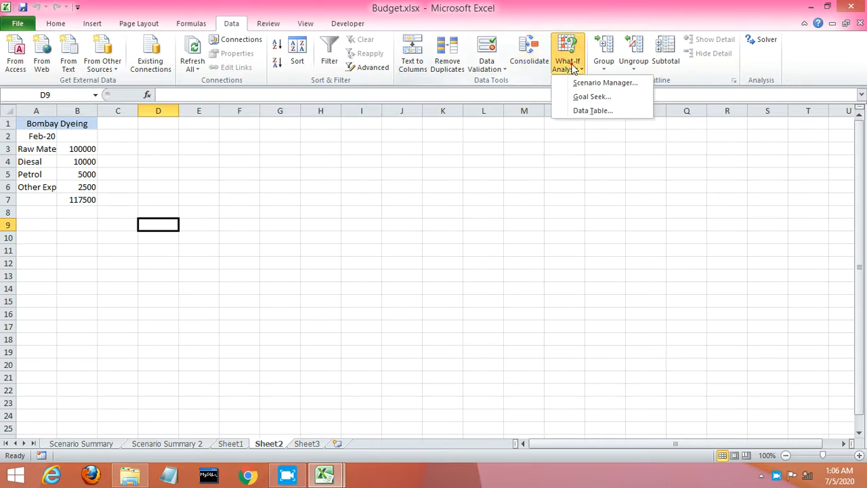
{"action": "left_click", "coordinate": [575, 83]}
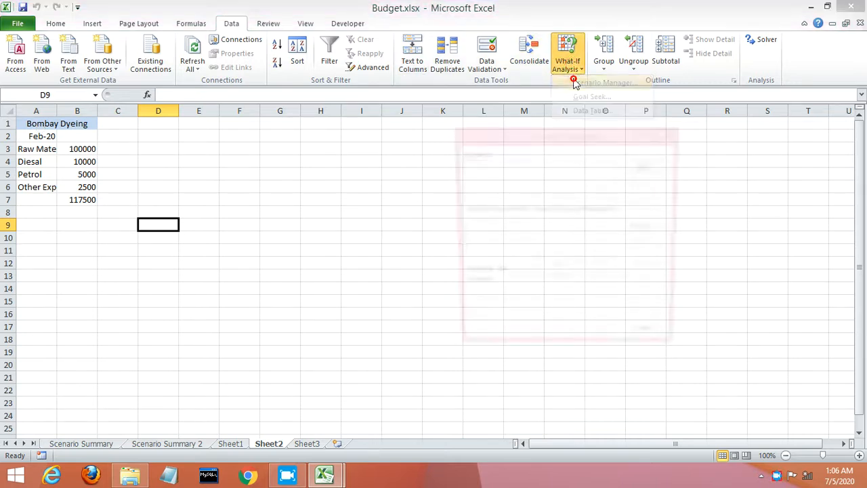
{"action": "left_click", "coordinate": [640, 168]}
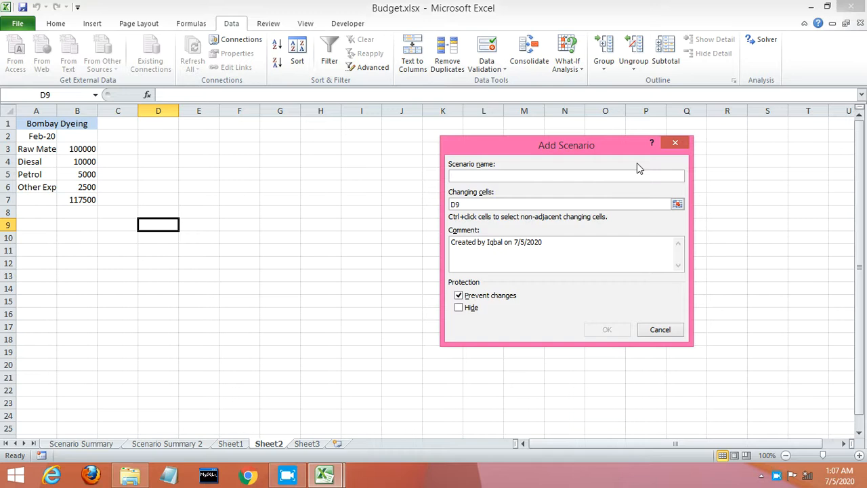
{"action": "type", "text": "may"}
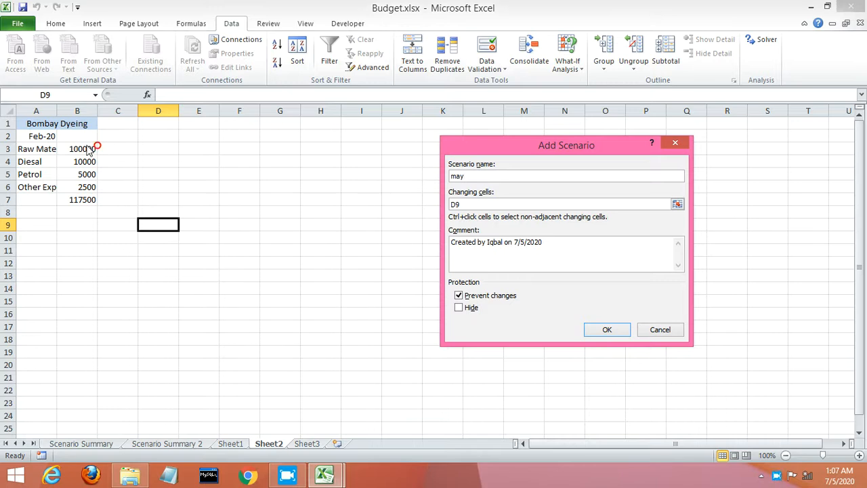
{"action": "left_click", "coordinate": [494, 206]}
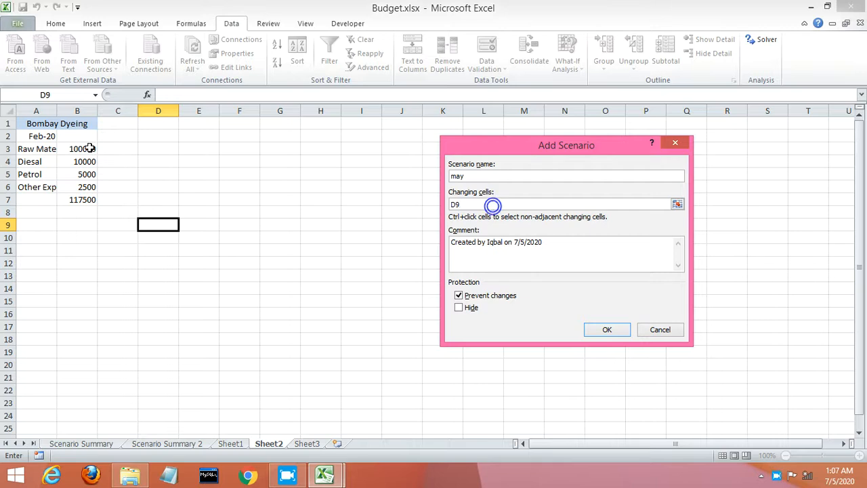
{"action": "left_click_drag", "start_coordinate": [90, 149], "coordinate": [90, 187]}
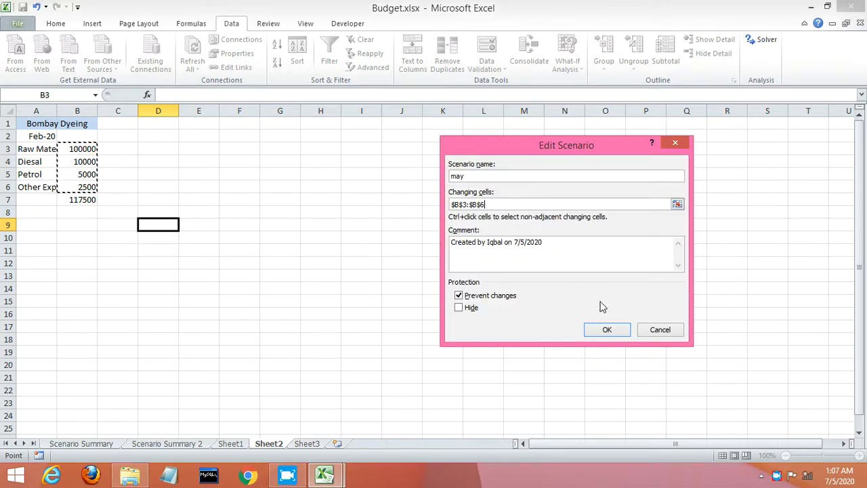
{"action": "left_click", "coordinate": [605, 329]}
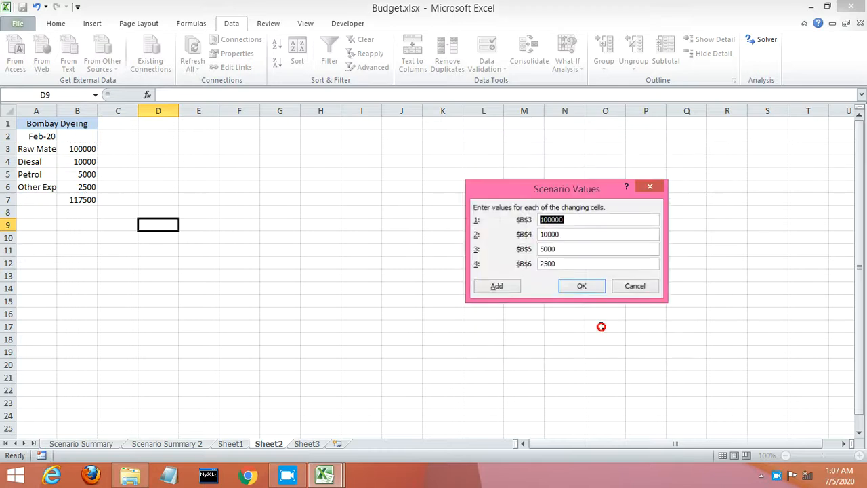
- Set the may scenario's B3, B4 and B5 to 200000, 20000 and 6000, and generate its scenario summary with B7 as the result cell
{"action": "left_click", "coordinate": [544, 219]}
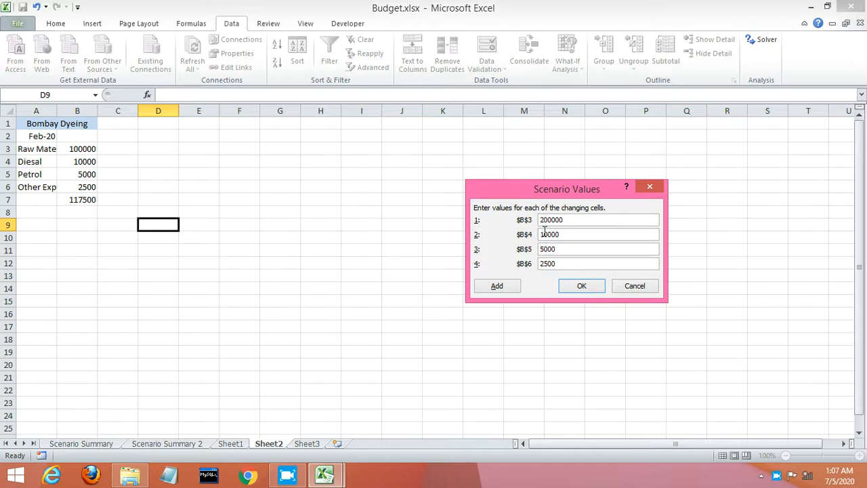
{"action": "left_click", "coordinate": [544, 232]}
{"action": "left_click", "coordinate": [545, 249]}
{"action": "left_click", "coordinate": [575, 290]}
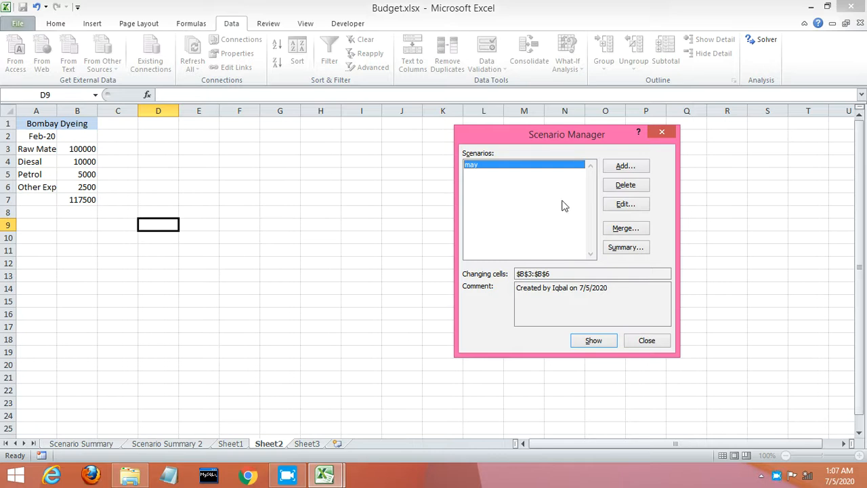
{"action": "left_click", "coordinate": [618, 249]}
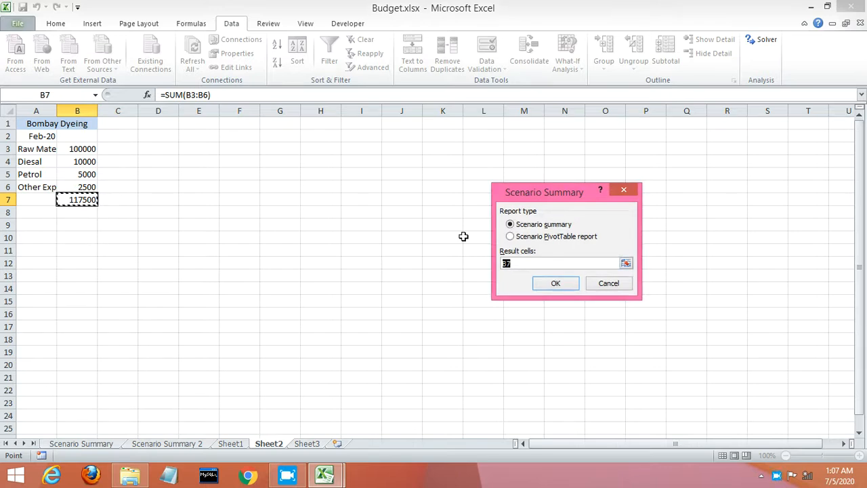
{"action": "left_click", "coordinate": [560, 282]}
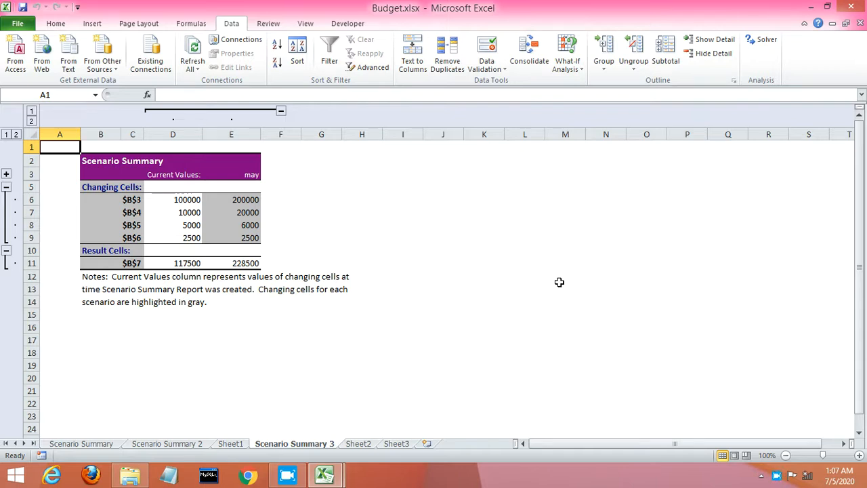
- Merge the scenario from Sheet2 of Budget.xlsx into Sheet1's scenarios and generate a scenario summary with B7 as the result cell
{"action": "left_click", "coordinate": [231, 446]}
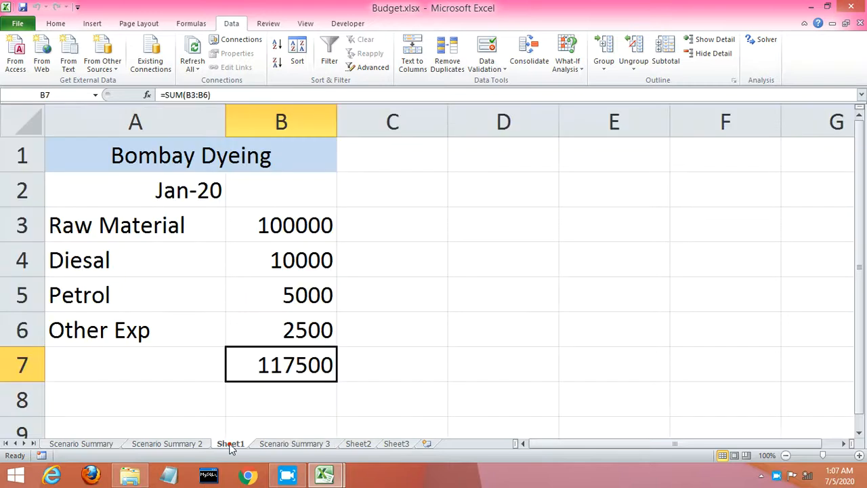
{"action": "left_click", "coordinate": [564, 64]}
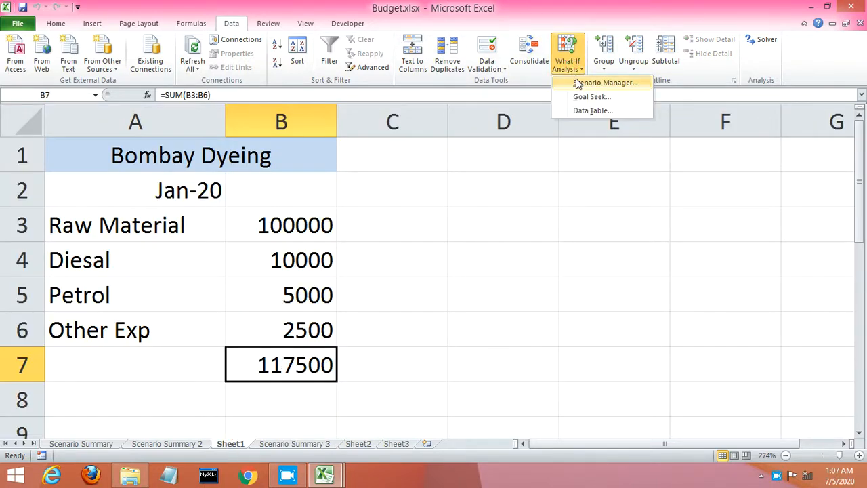
{"action": "left_click", "coordinate": [578, 83]}
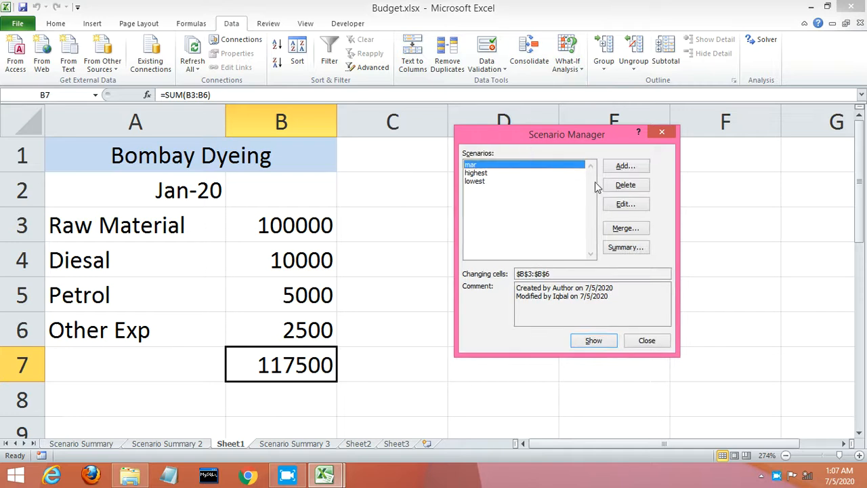
{"action": "left_click", "coordinate": [621, 226]}
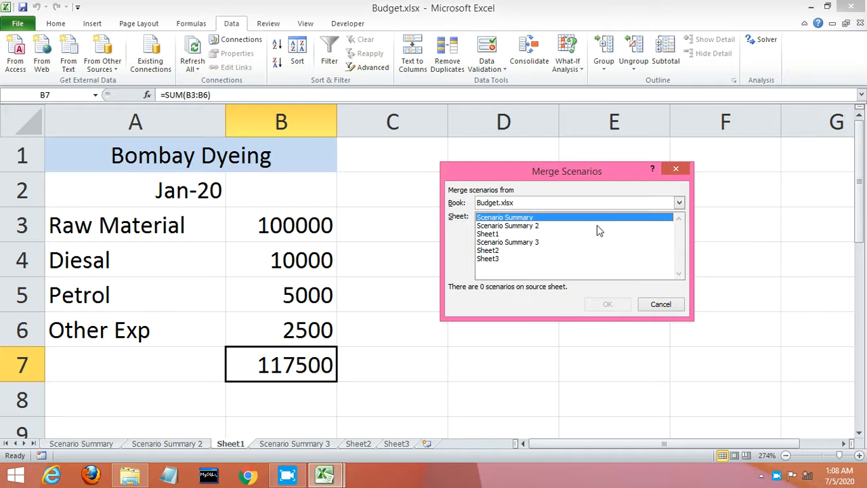
{"action": "left_click", "coordinate": [503, 250]}
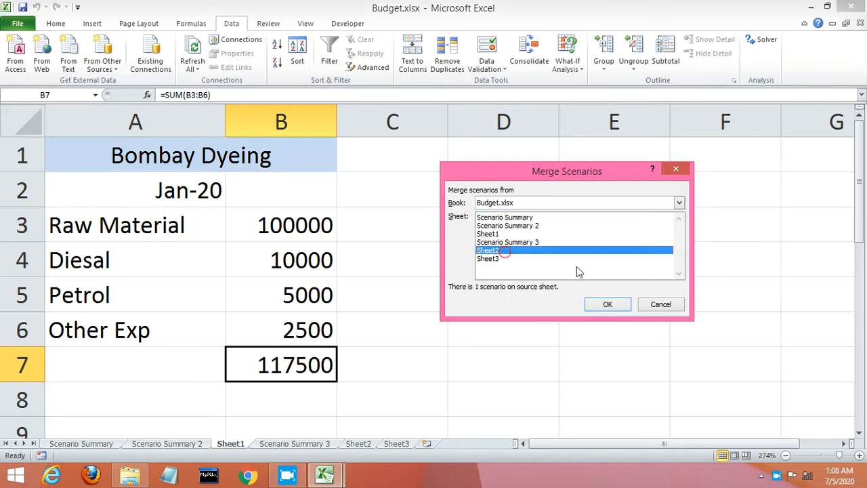
{"action": "left_click", "coordinate": [620, 304]}
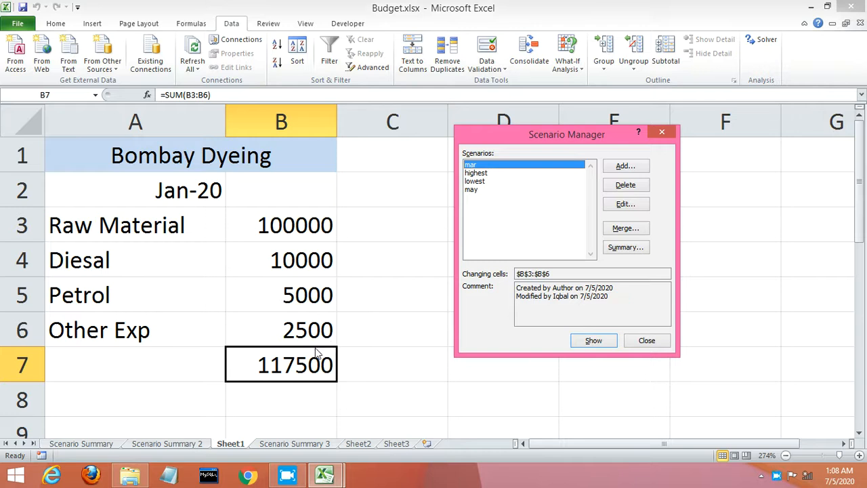
{"action": "left_click", "coordinate": [625, 247]}
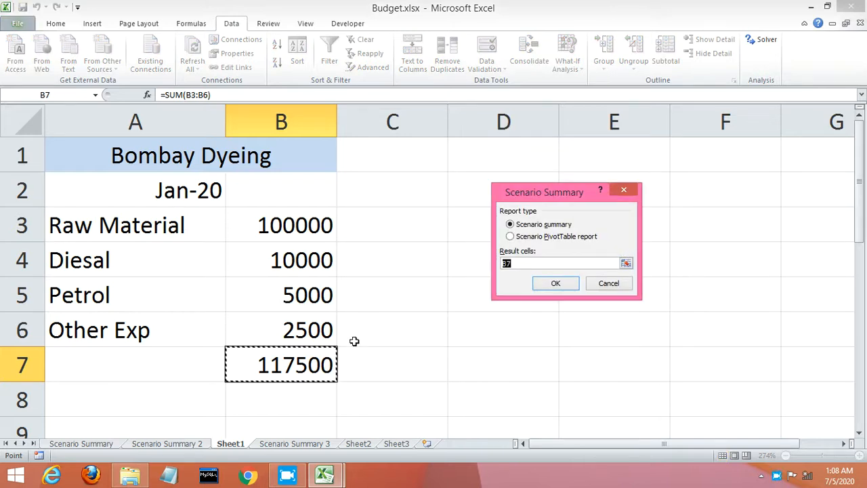
{"action": "left_click", "coordinate": [561, 284]}
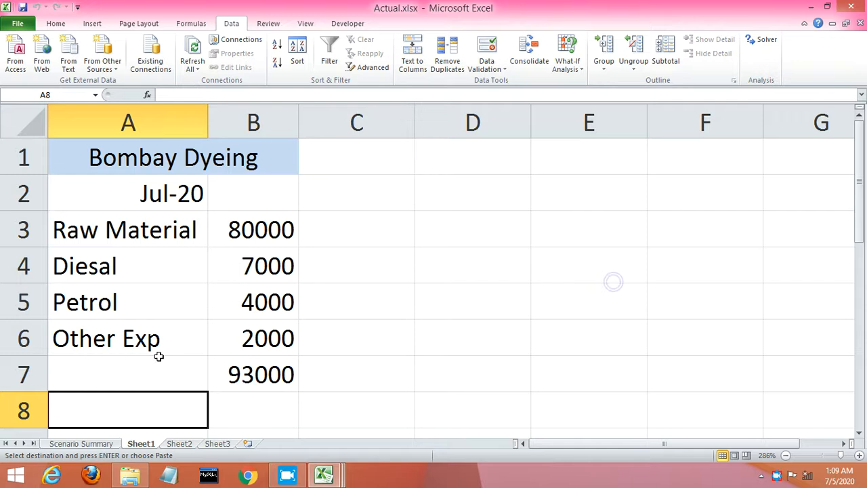
{"action": "left_click", "coordinate": [183, 444]}
{"action": "left_click", "coordinate": [141, 444]}
{"action": "left_click_drag", "start_coordinate": [105, 224], "coordinate": [246, 326]}
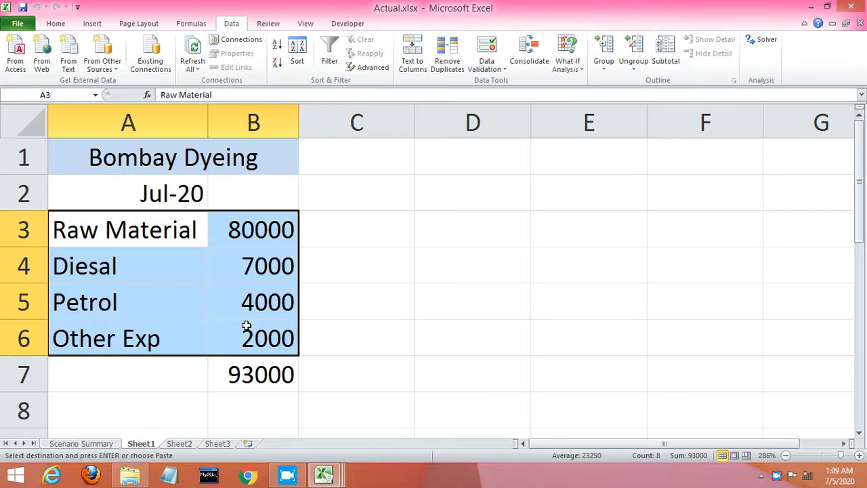
{"action": "key", "text": "alt"}
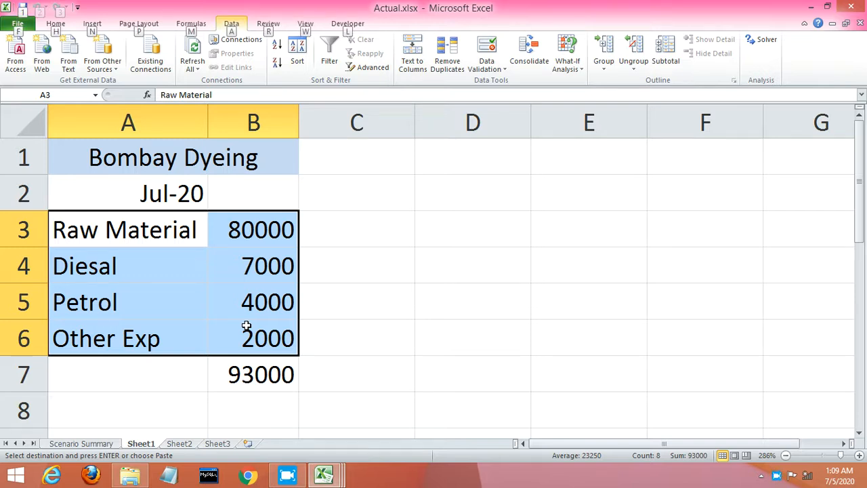
{"action": "key", "text": "t"}
{"action": "key", "text": "e"}
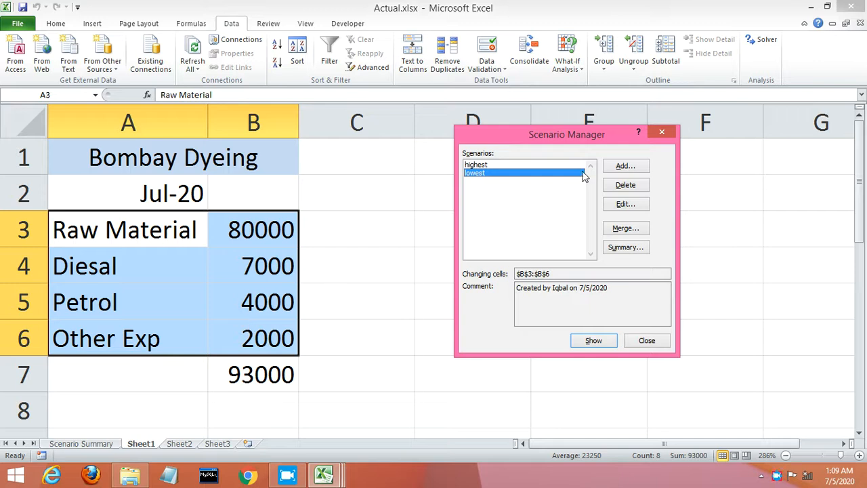
{"action": "left_click", "coordinate": [632, 169]}
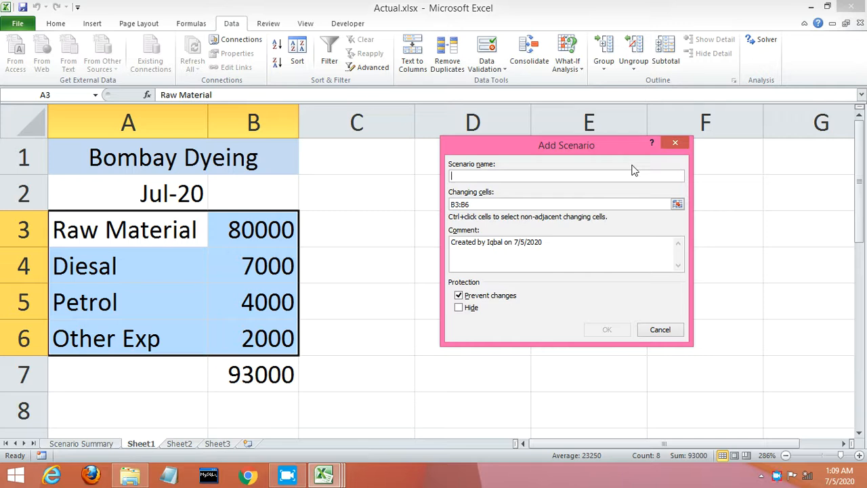
{"action": "type", "text": "dec"}
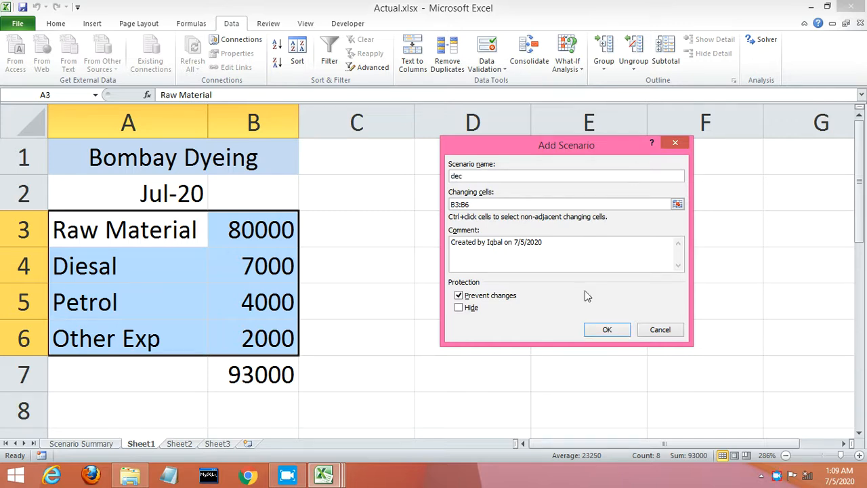
{"action": "left_click", "coordinate": [598, 332]}
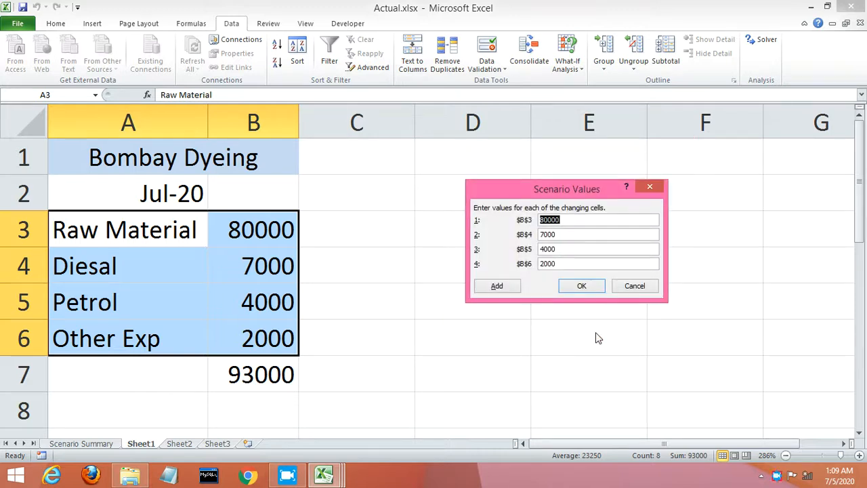
{"action": "left_click", "coordinate": [635, 286]}
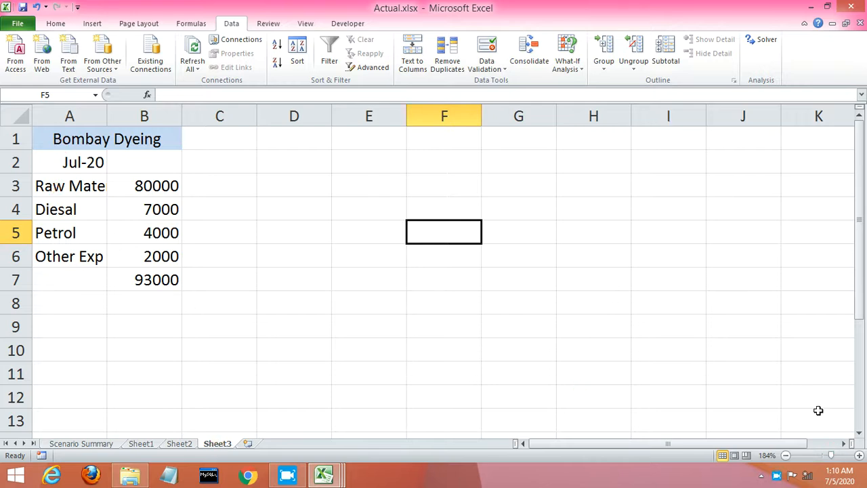
- Add a scenario named dec for the Jul-20 expenses on Sheet3, with A3:B6 as the changing cells
{"action": "left_click", "coordinate": [840, 456]}
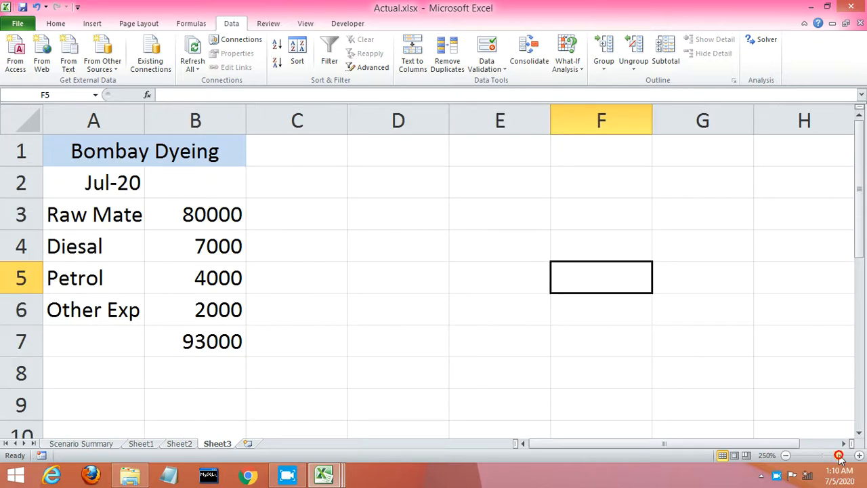
{"action": "left_click", "coordinate": [300, 292]}
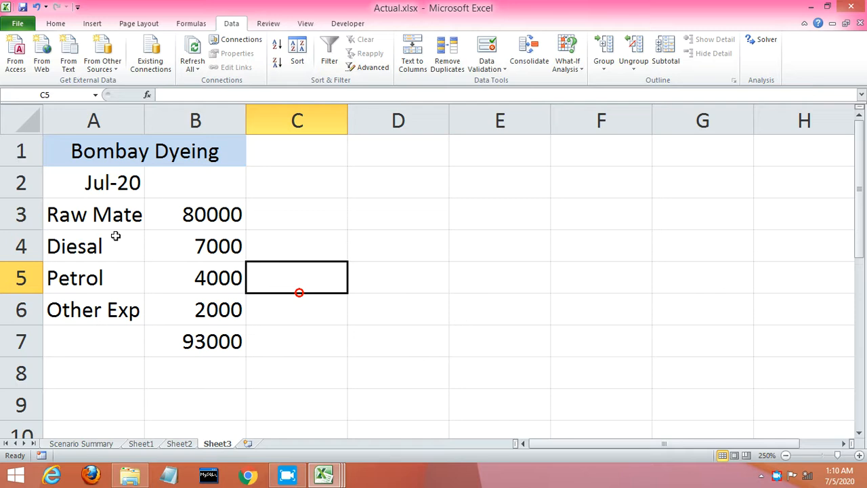
{"action": "left_click", "coordinate": [84, 225]}
{"action": "left_click_drag", "start_coordinate": [84, 225], "coordinate": [175, 300]}
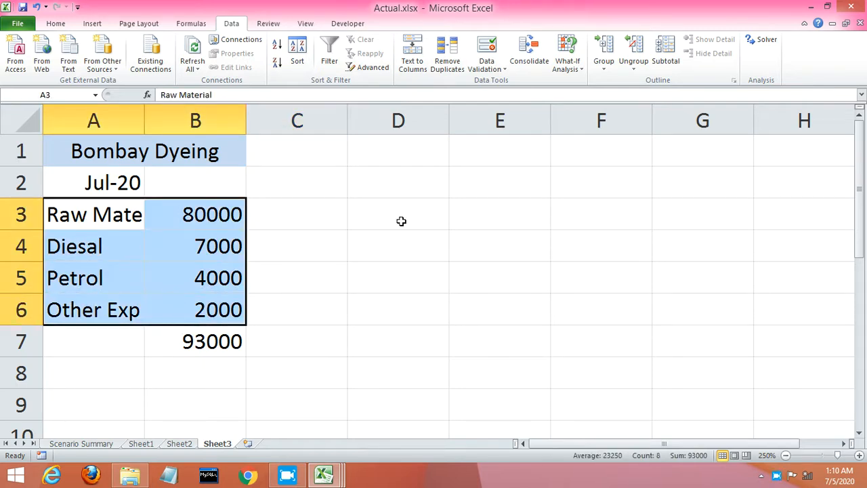
{"action": "left_click", "coordinate": [576, 67]}
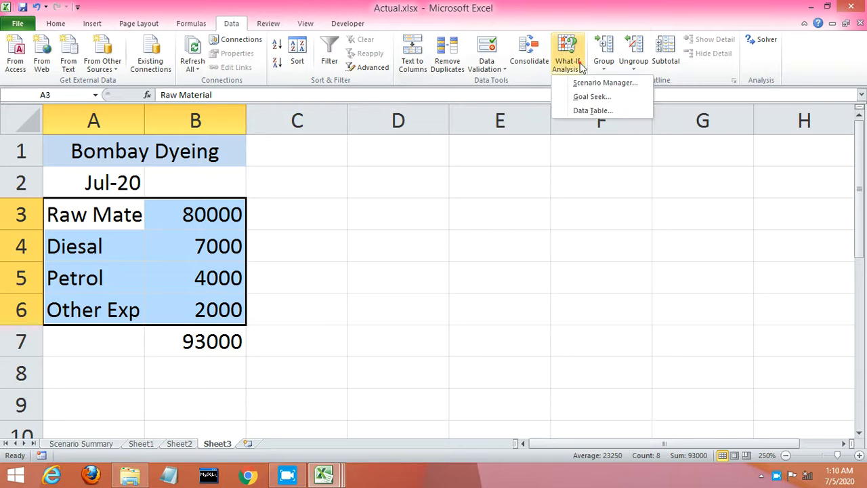
{"action": "left_click", "coordinate": [581, 83]}
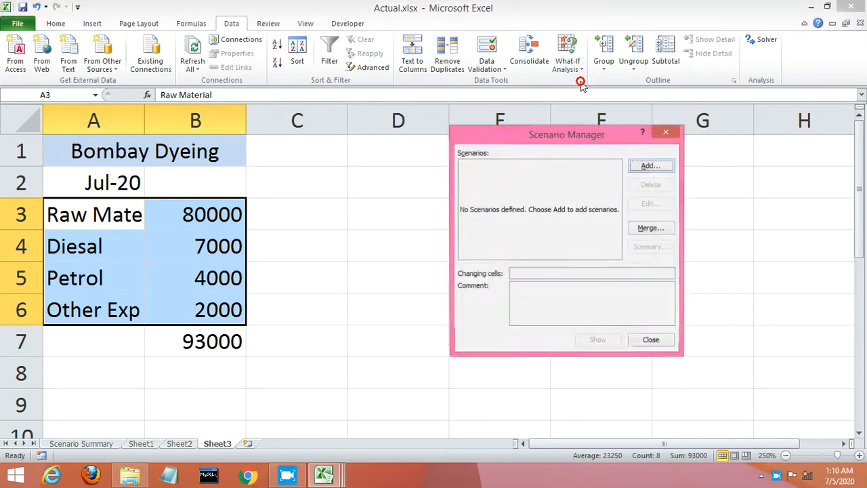
{"action": "left_click", "coordinate": [647, 167]}
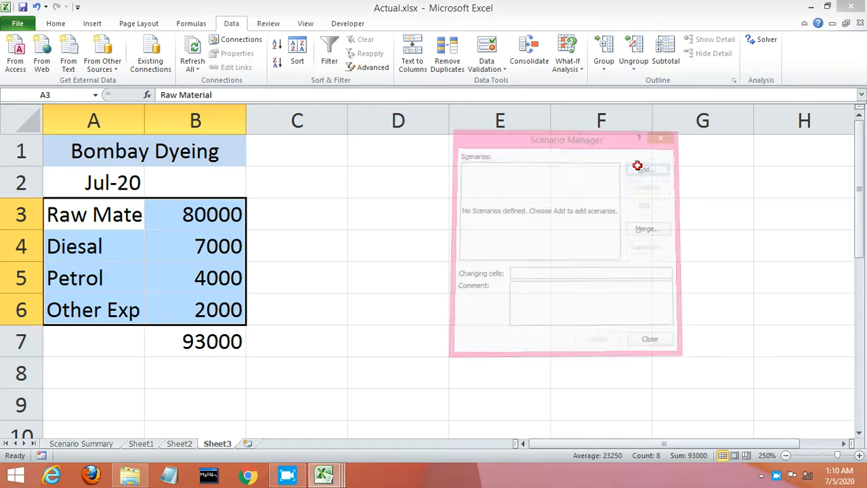
{"action": "type", "text": "dec"}
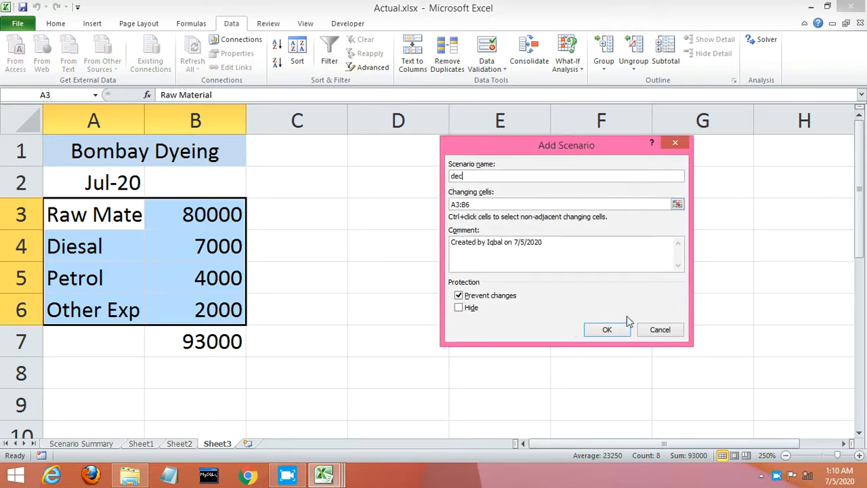
{"action": "left_click", "coordinate": [609, 328]}
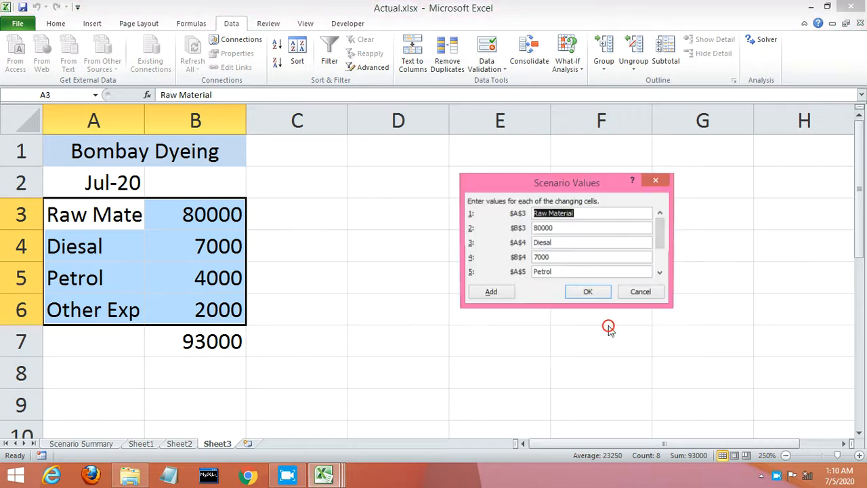
- Set the dec scenario's B3, B4 and B6 to 70000, 6000 and 1000
{"action": "left_click", "coordinate": [539, 228]}
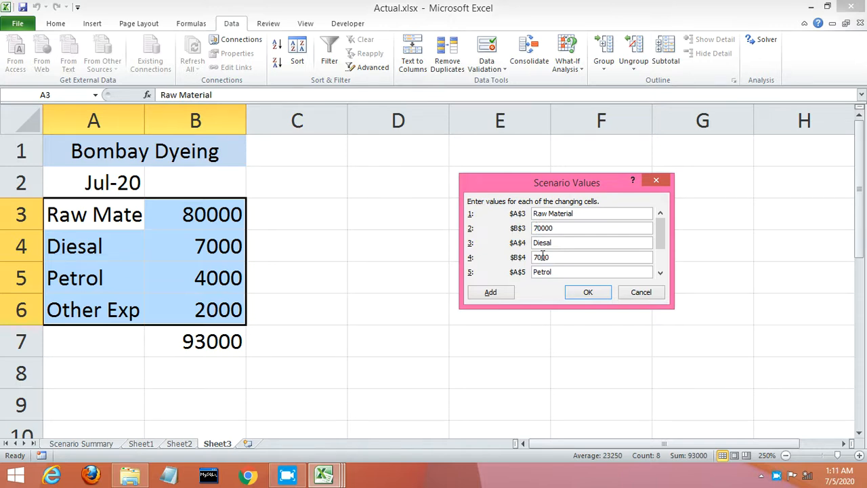
{"action": "left_click", "coordinate": [538, 257]}
{"action": "left_click_drag", "start_coordinate": [663, 248], "coordinate": [662, 267]}
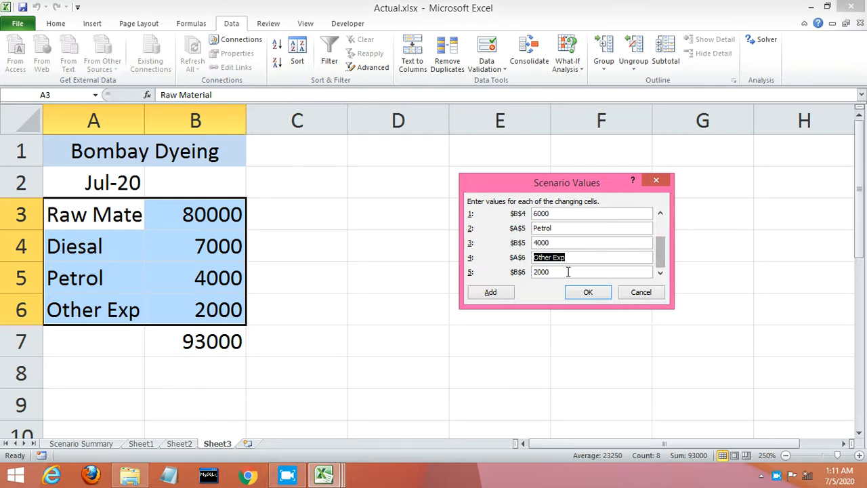
{"action": "left_click", "coordinate": [538, 271]}
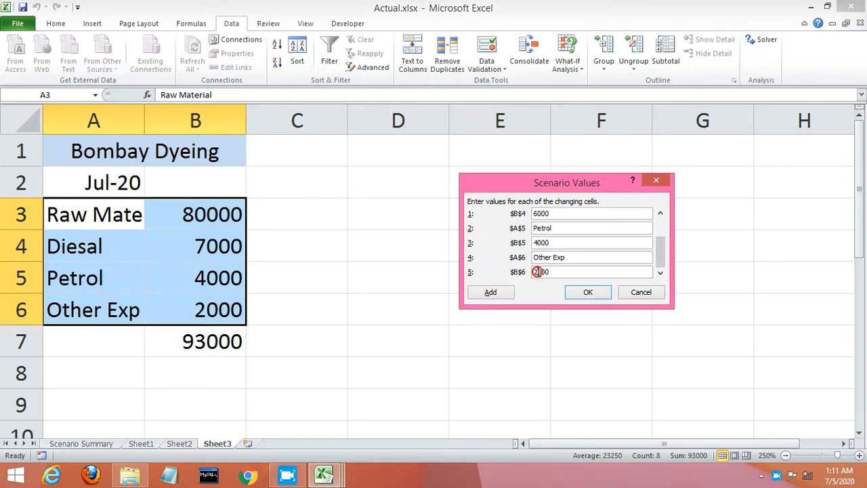
{"action": "type", "text": "1"}
{"action": "left_click", "coordinate": [586, 292]}
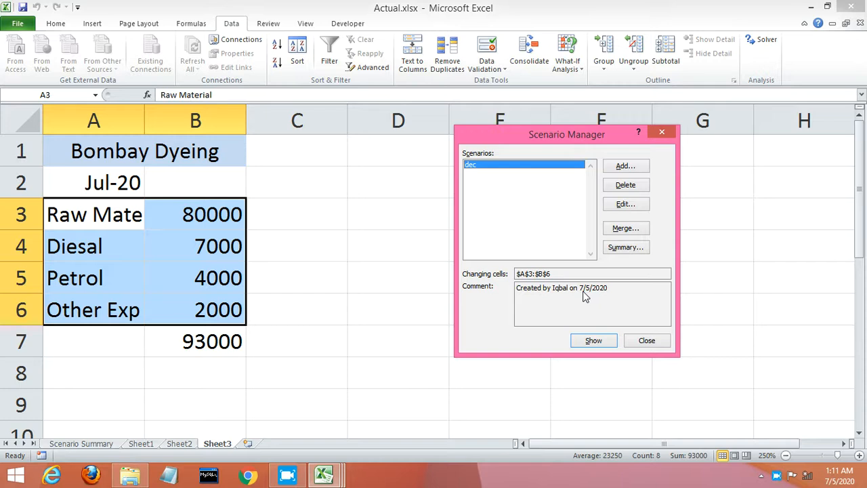
- Generate a scenario summary report for the dec scenario with B7 as the result cell
{"action": "left_click", "coordinate": [624, 248]}
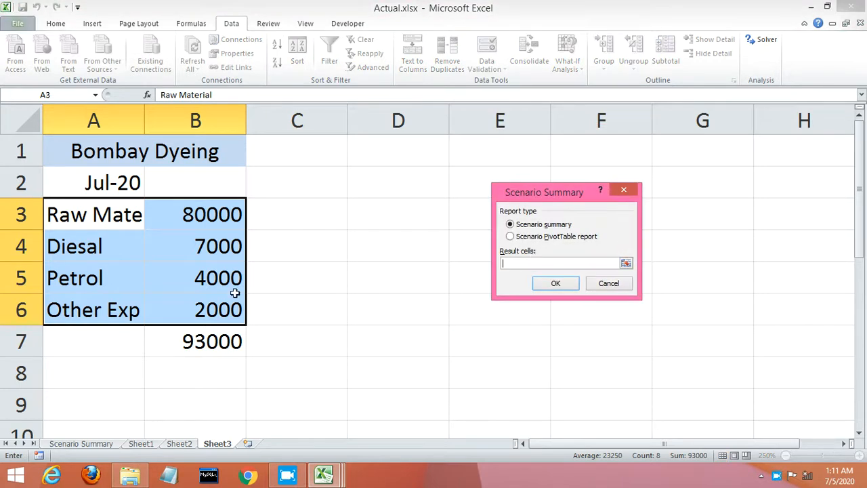
{"action": "left_click", "coordinate": [201, 347]}
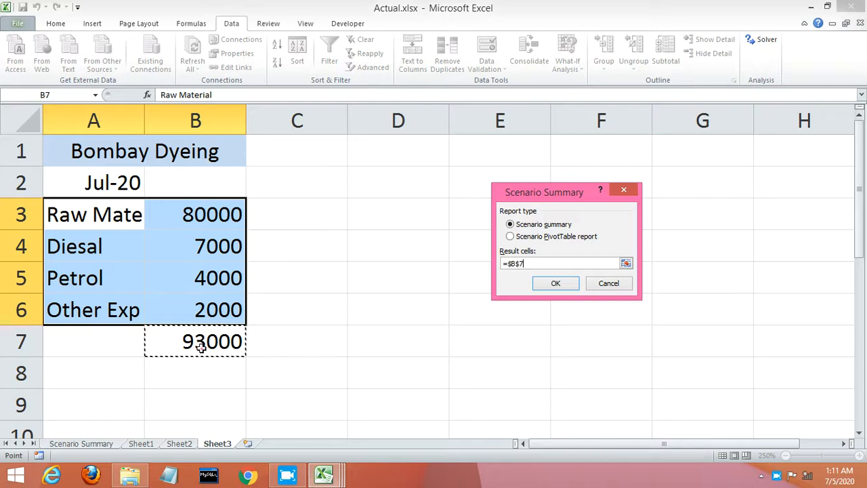
{"action": "left_click", "coordinate": [556, 283]}
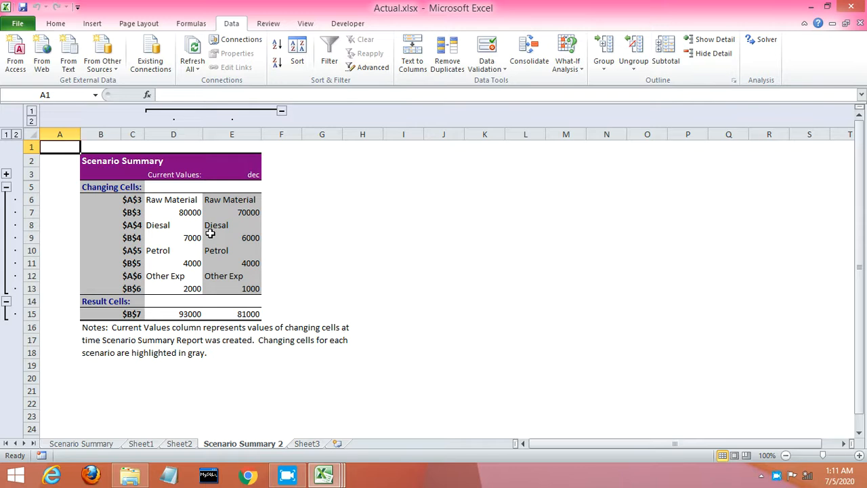
- Paste the copied income and expenses table at A1 on Sheet3 of Budget.xlsx and fit column A to its contents
{"action": "key", "text": "alt+Tab"}
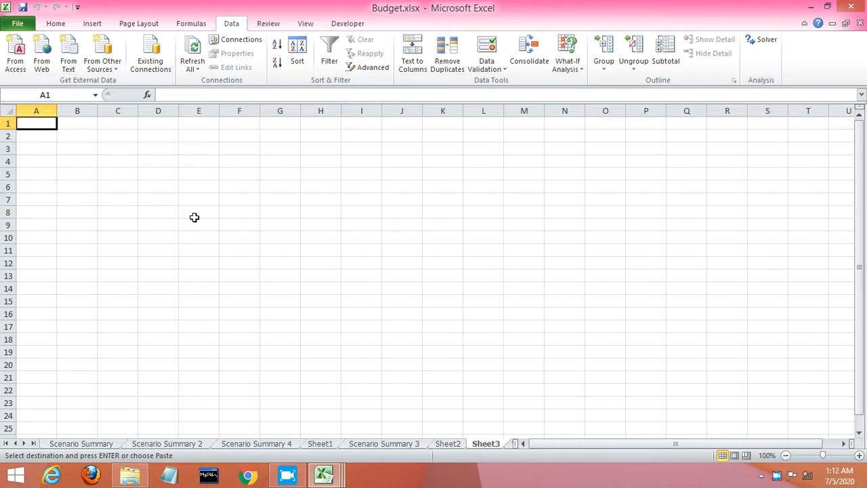
{"action": "key", "text": "ctrl+v"}
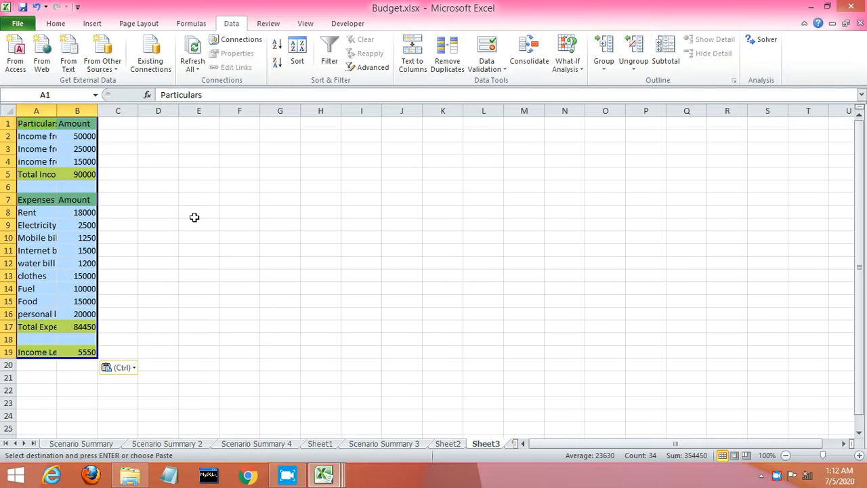
{"action": "left_click", "coordinate": [837, 455]}
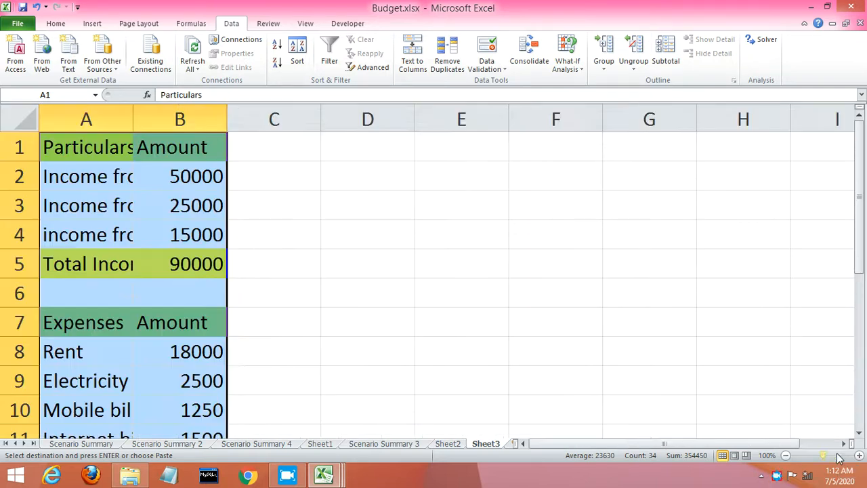
{"action": "left_click", "coordinate": [565, 333]}
{"action": "double_click", "coordinate": [133, 115]}
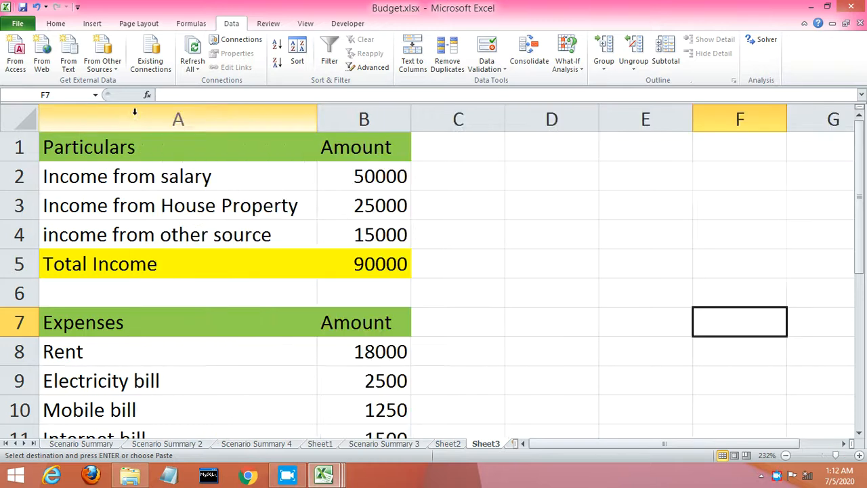
{"action": "left_click", "coordinate": [472, 173]}
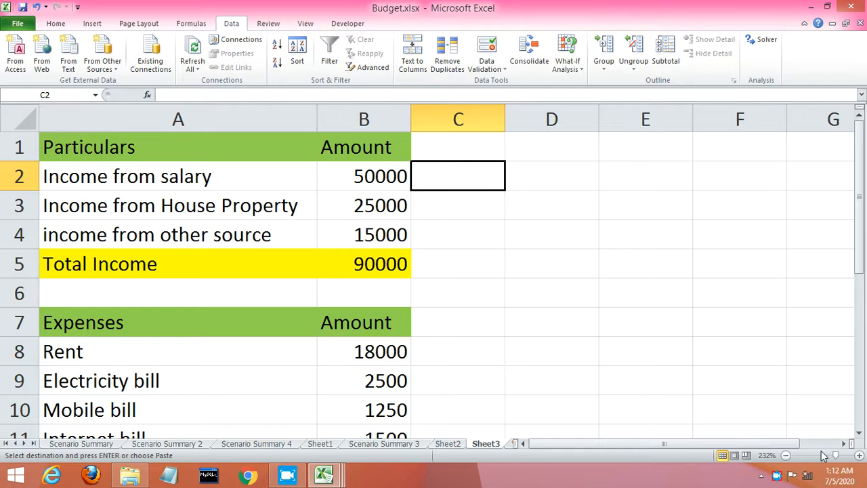
{"action": "left_click", "coordinate": [820, 455]}
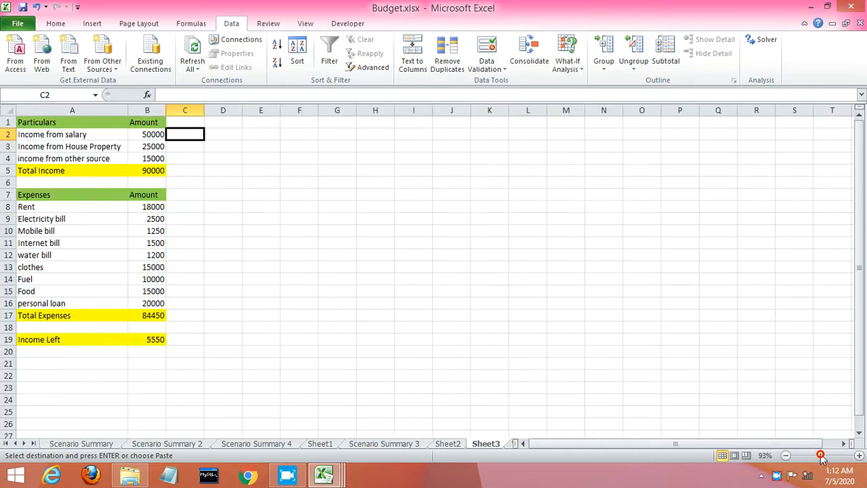
{"action": "left_click", "coordinate": [344, 234]}
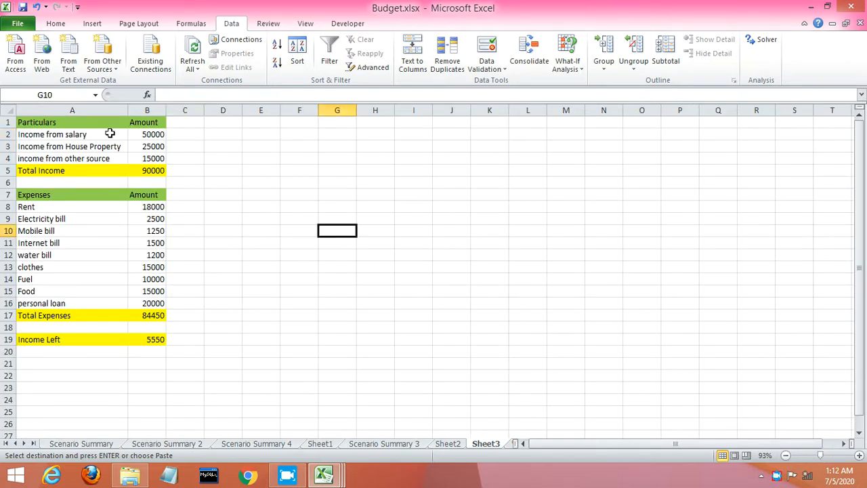
- Inspect the formulas behind Total Income, Total Expenses and Income Left in the pasted table
{"action": "left_click", "coordinate": [147, 172]}
{"action": "double_click", "coordinate": [146, 172]}
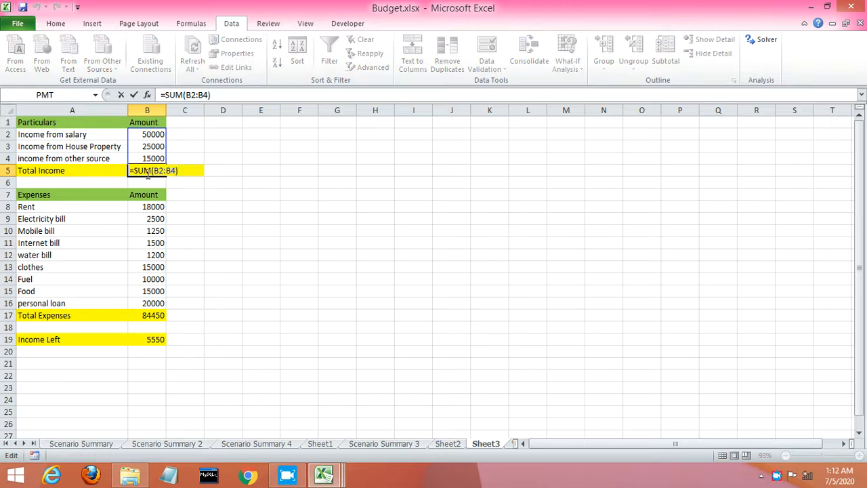
{"action": "key", "text": "Return"}
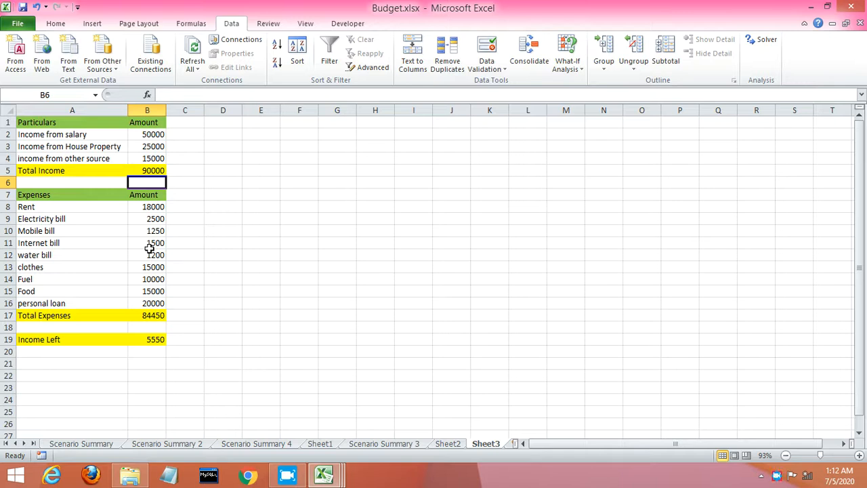
{"action": "left_click", "coordinate": [156, 316]}
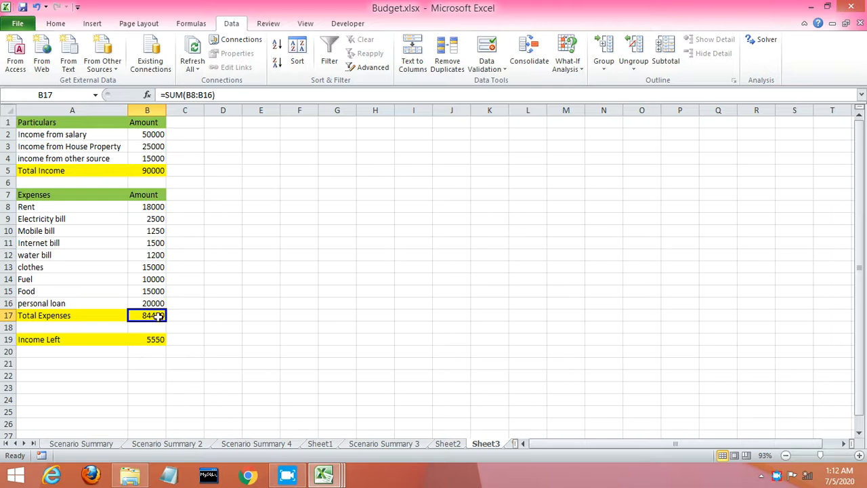
{"action": "double_click", "coordinate": [157, 315]}
{"action": "key", "text": "Return"}
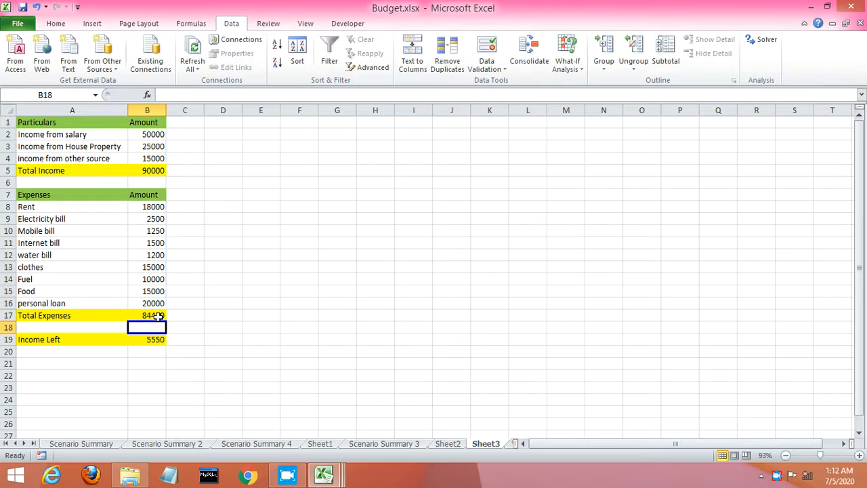
{"action": "key", "text": "Return"}
{"action": "key", "text": "F2"}
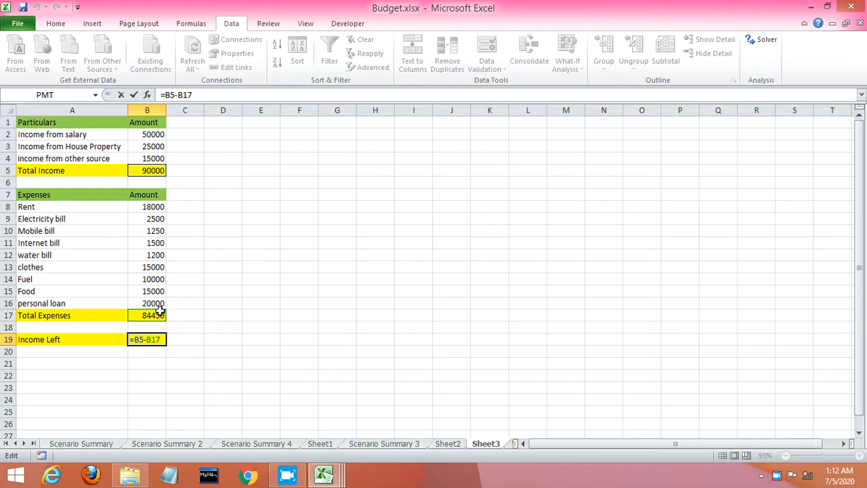
{"action": "left_click", "coordinate": [195, 346]}
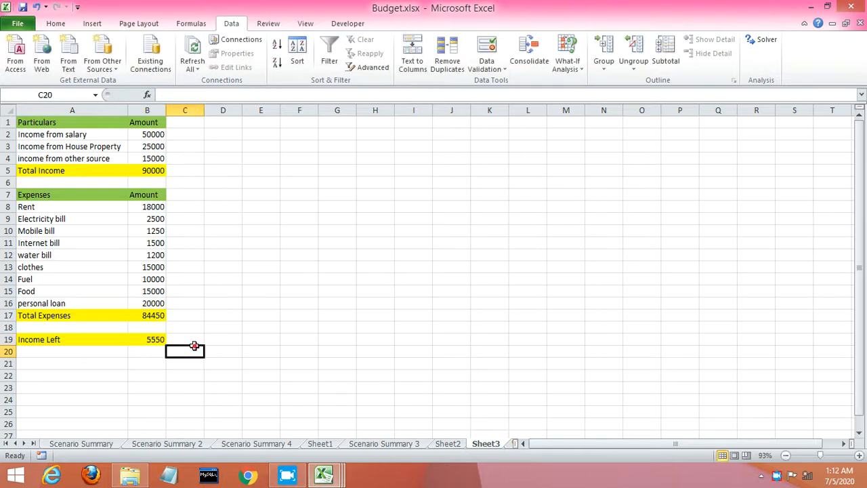
- Examine the salary, clothes and fuel amounts that feed into the Income Left result
{"action": "key", "text": "Left"}
{"action": "key", "text": "Down"}
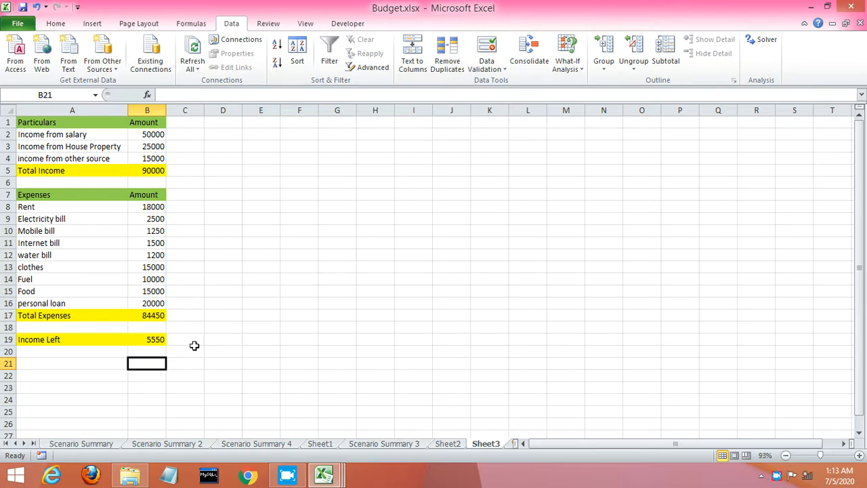
{"action": "left_click", "coordinate": [152, 339]}
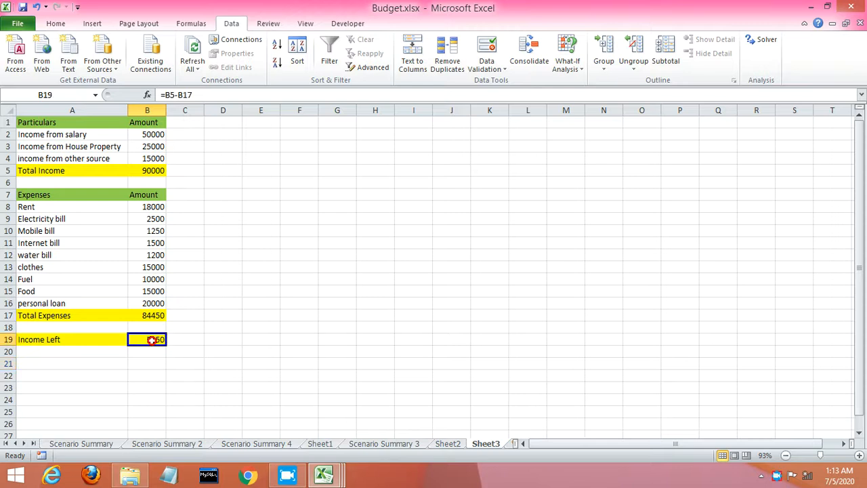
{"action": "double_click", "coordinate": [153, 135]}
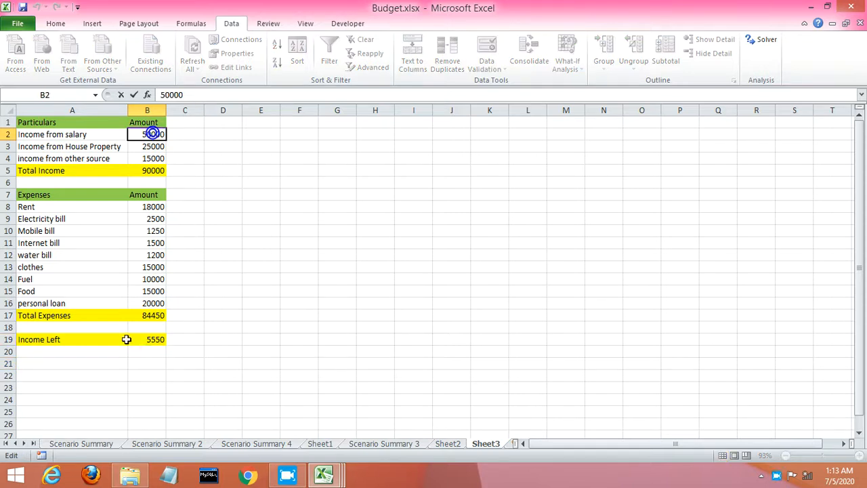
{"action": "left_click", "coordinate": [138, 339]}
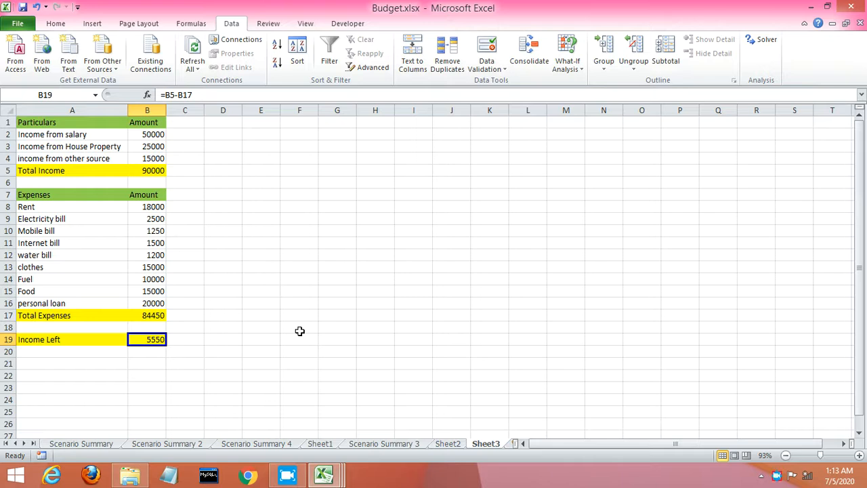
{"action": "left_click_drag", "start_coordinate": [90, 175], "coordinate": [195, 218]}
{"action": "left_click", "coordinate": [197, 221]}
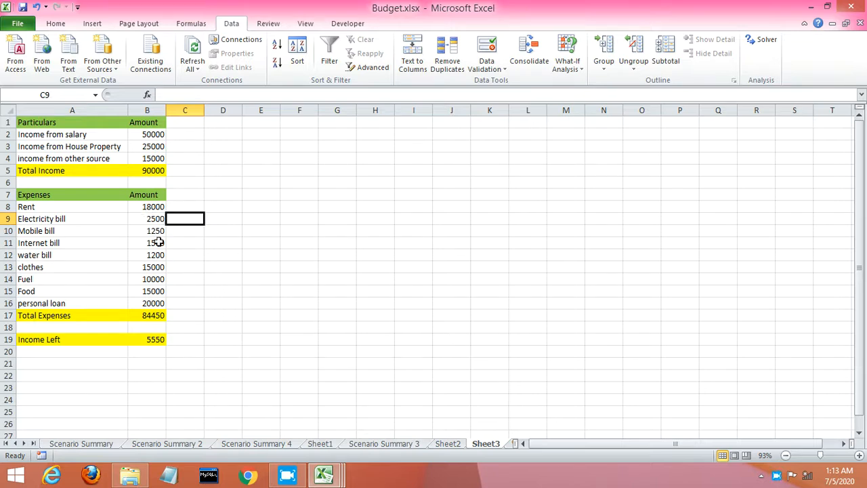
{"action": "left_click", "coordinate": [156, 279]}
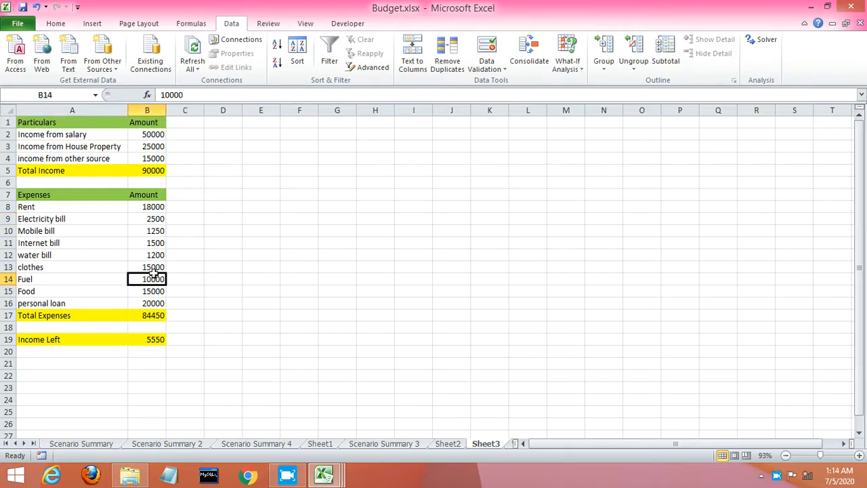
{"action": "left_click", "coordinate": [157, 269]}
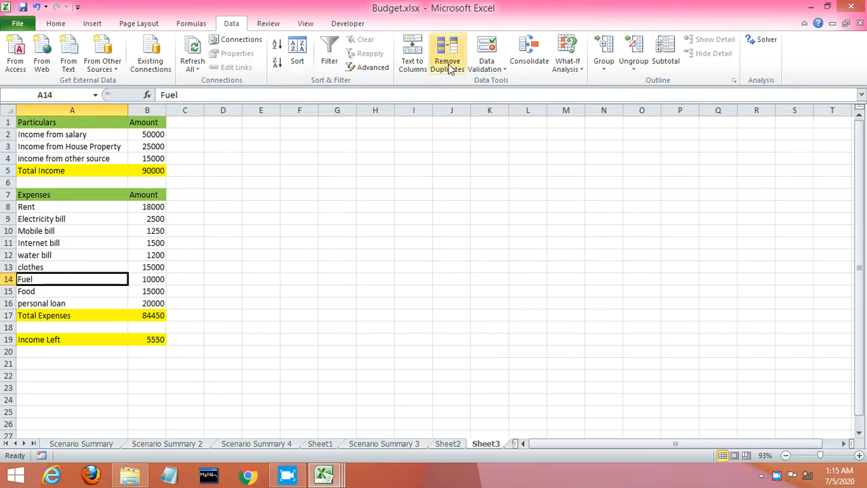
- Add a scenario named actual with the fuel amount B14 and the clothes amount B13 as changing cells
{"action": "left_click", "coordinate": [571, 70]}
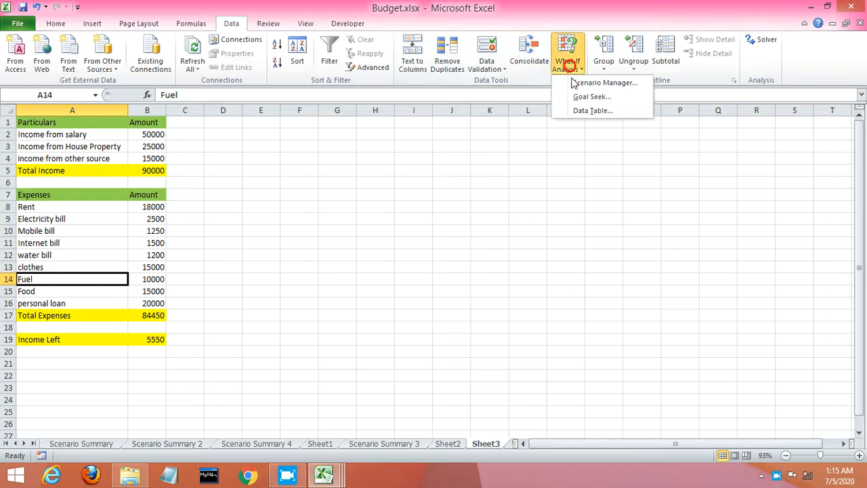
{"action": "left_click", "coordinate": [573, 82]}
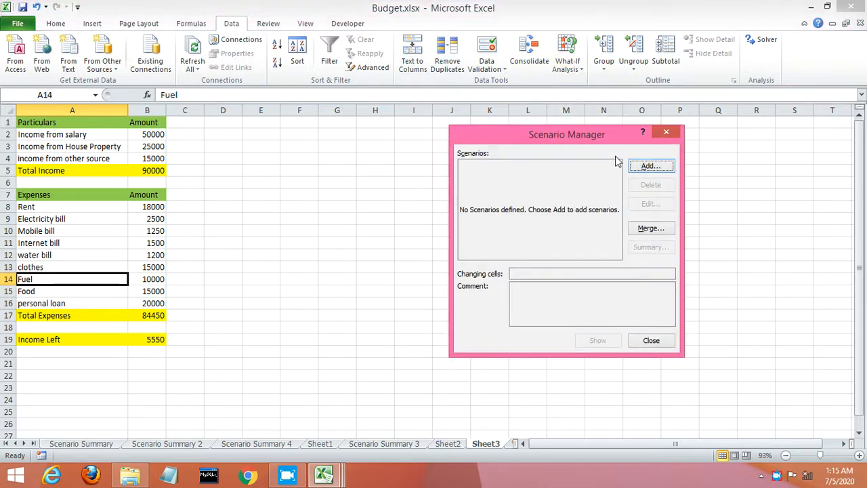
{"action": "left_click", "coordinate": [647, 167]}
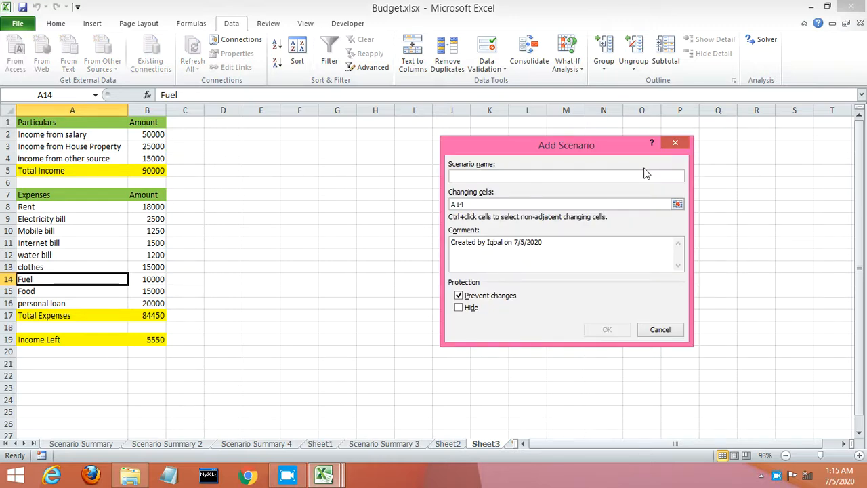
{"action": "left_click", "coordinate": [508, 177]}
{"action": "type", "text": "actual"}
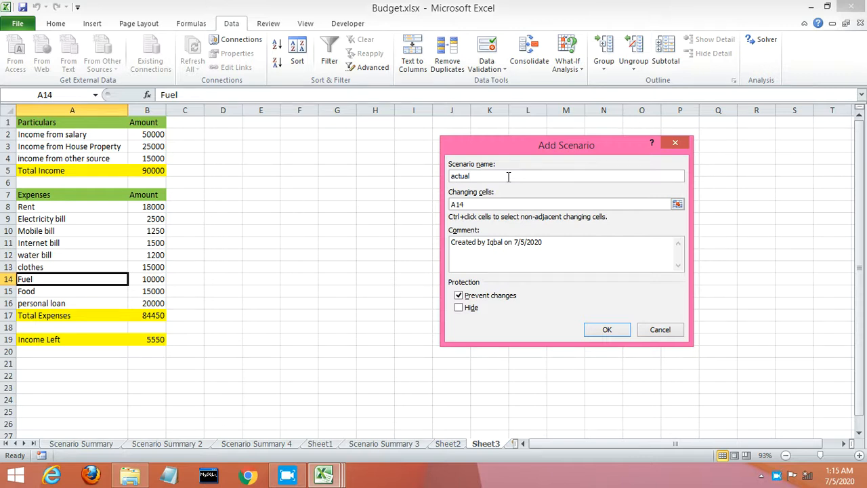
{"action": "left_click", "coordinate": [476, 204]}
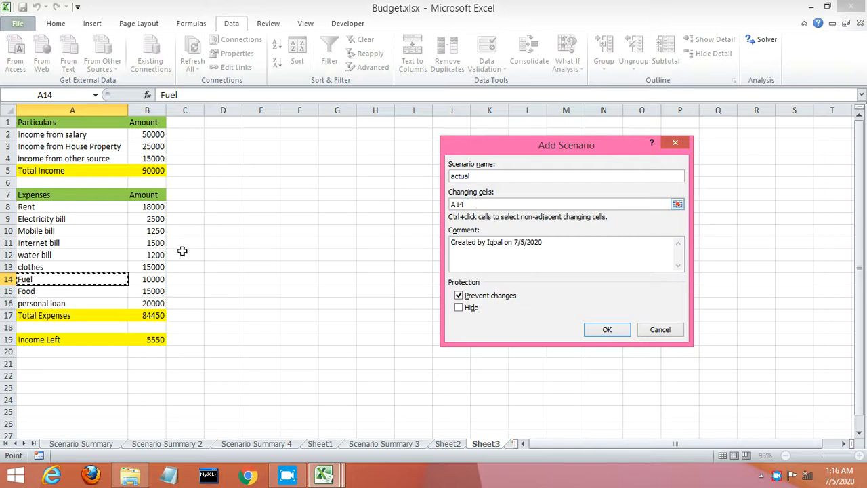
{"action": "left_click", "coordinate": [153, 282]}
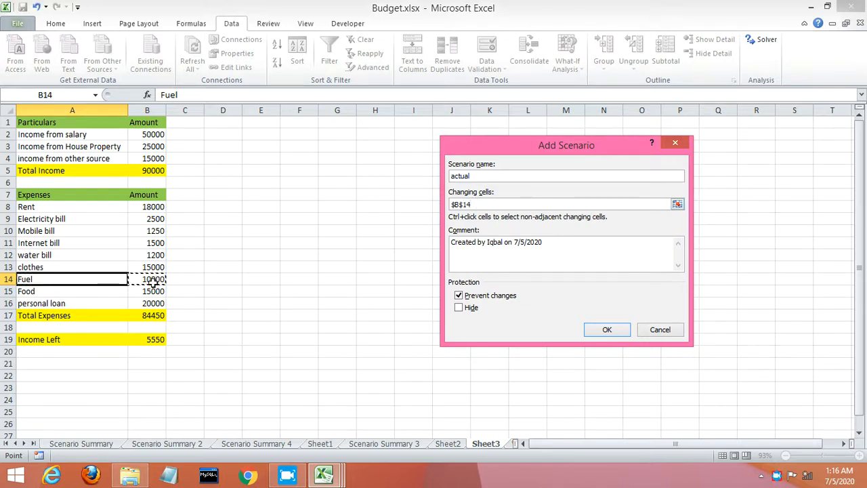
{"action": "type", "text": ","}
{"action": "left_click", "coordinate": [154, 264]}
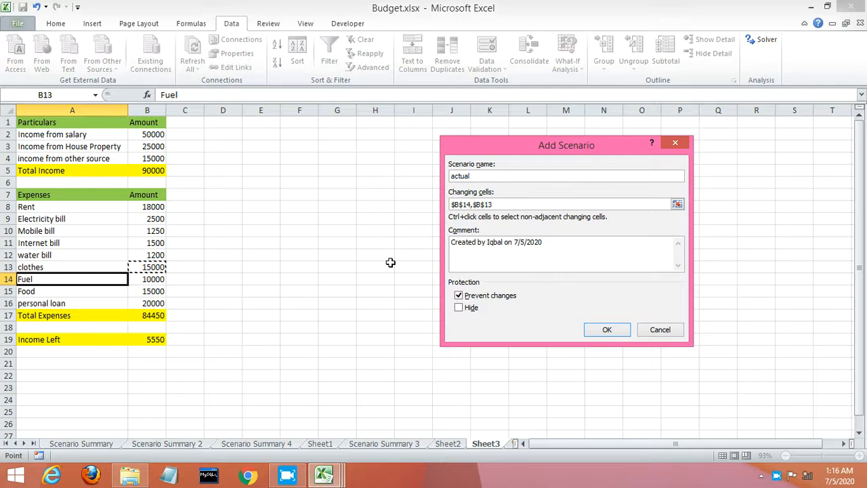
{"action": "left_click", "coordinate": [603, 329]}
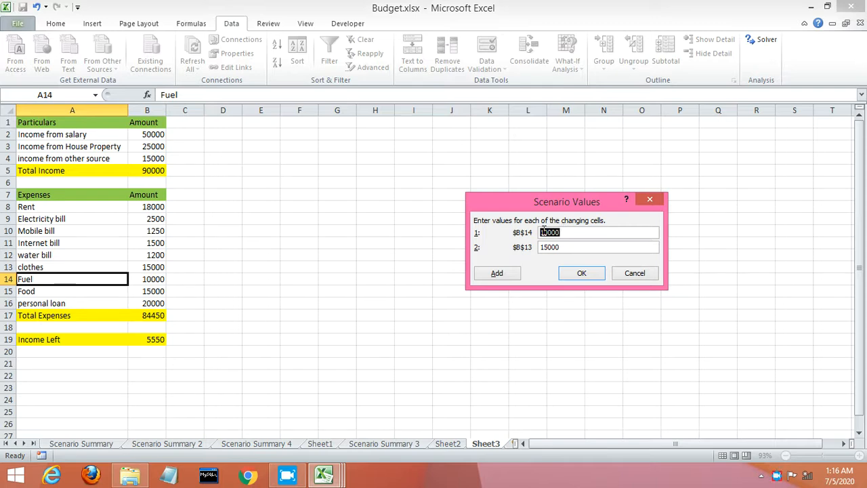
- Set the actual scenario's values to 5000 for B14 and 12000 for B13, and save the scenario
{"action": "left_click", "coordinate": [549, 232]}
{"action": "key", "text": "BackSpace"}
{"action": "type", "text": "5"}
{"action": "left_click", "coordinate": [549, 247]}
{"action": "key", "text": "BackSpace"}
{"action": "type", "text": "2"}
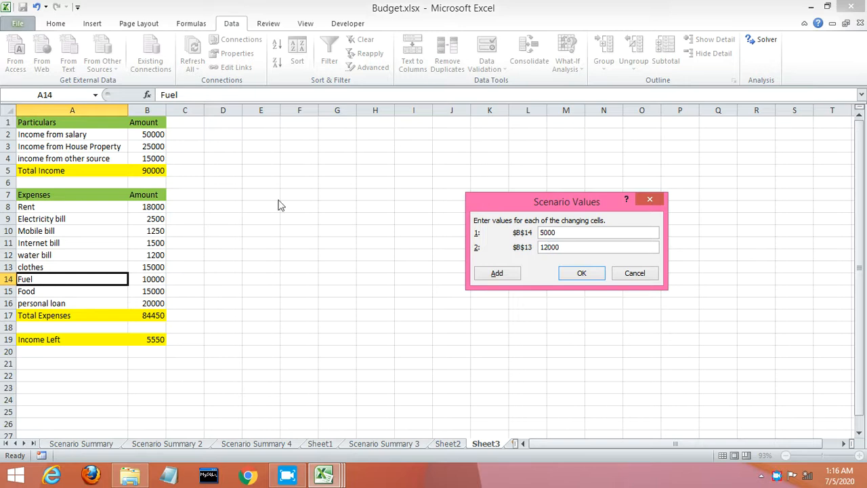
{"action": "left_click", "coordinate": [585, 275]}
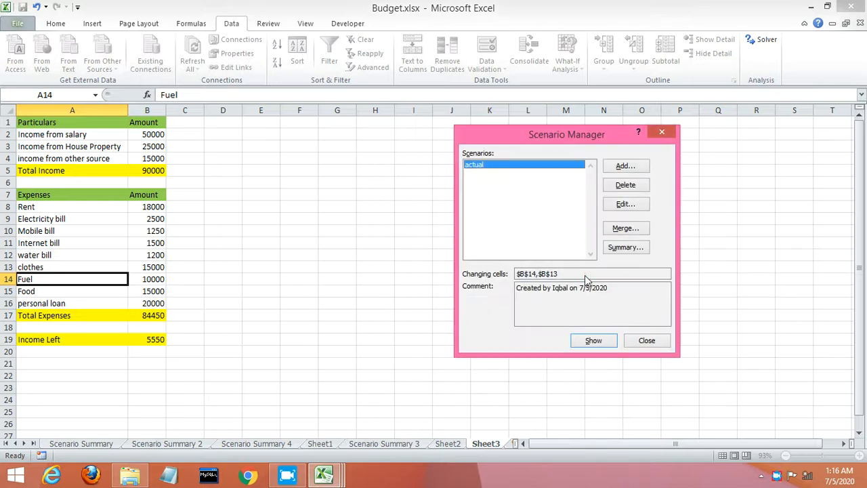
- Generate a scenario summary report for the actual scenario with Income Left cell B19 as the result cell
{"action": "left_click", "coordinate": [625, 247]}
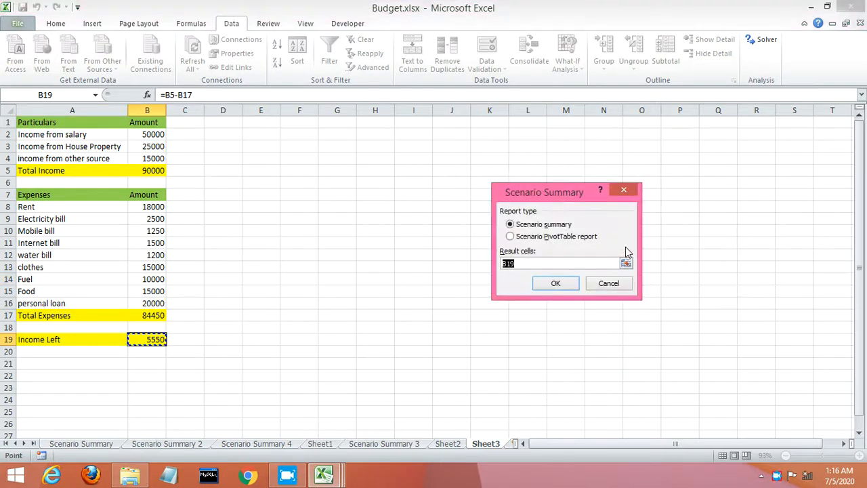
{"action": "left_click", "coordinate": [552, 284]}
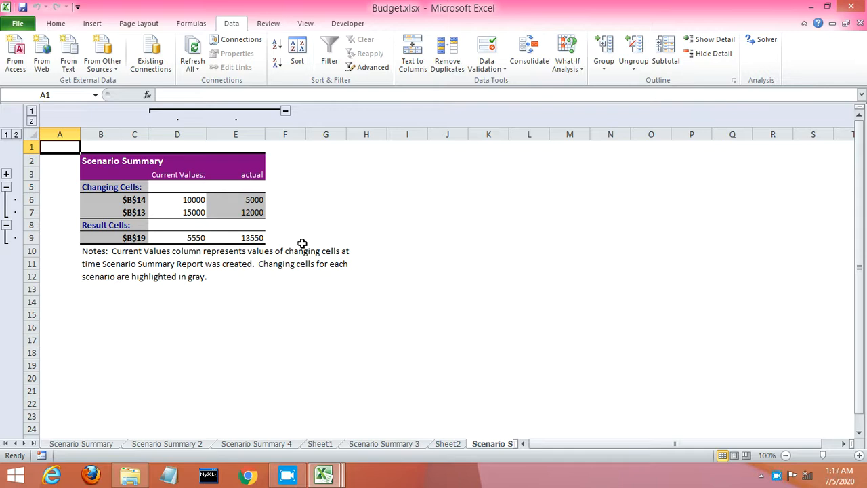
{"action": "key", "text": "Down"}
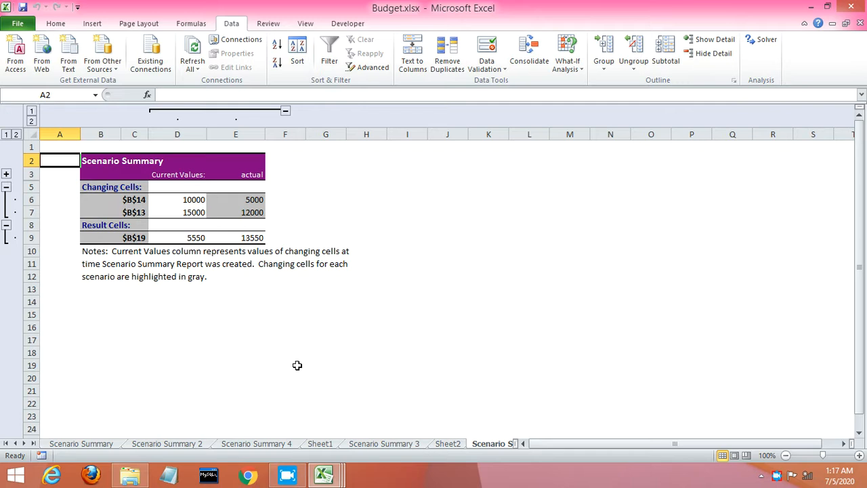
- Return to the income and expenses table on Sheet3
{"action": "left_click", "coordinate": [448, 444]}
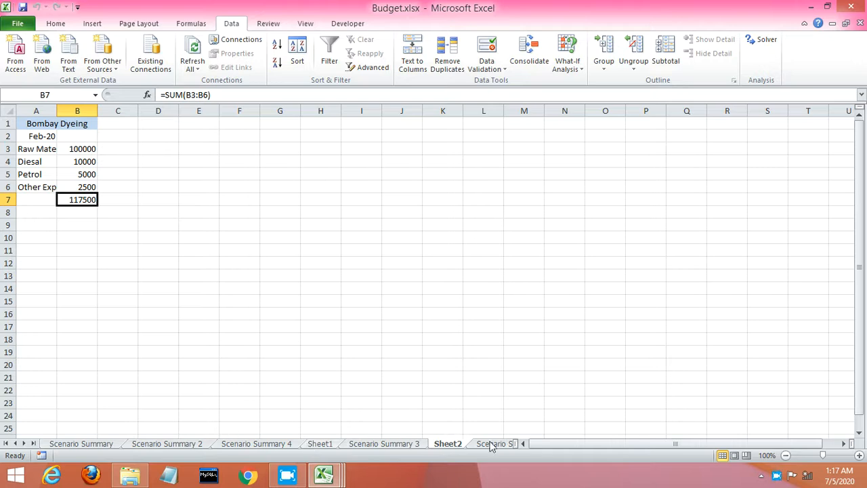
{"action": "left_click", "coordinate": [23, 443]}
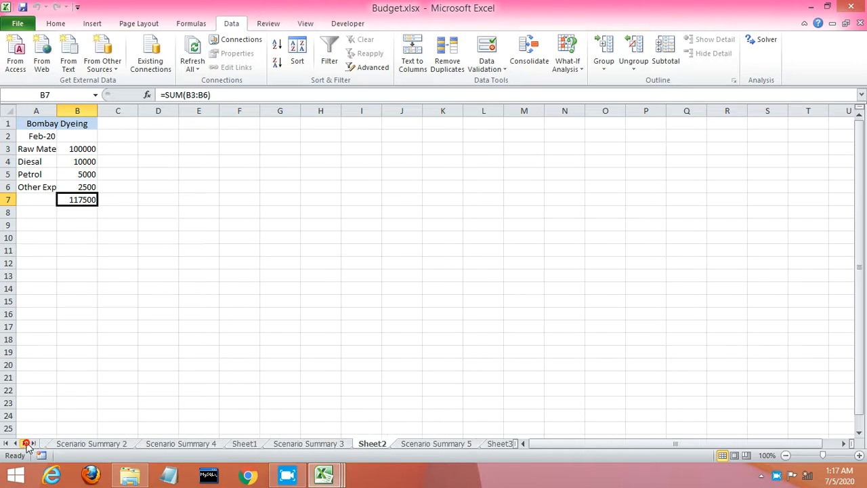
{"action": "left_click", "coordinate": [24, 443]}
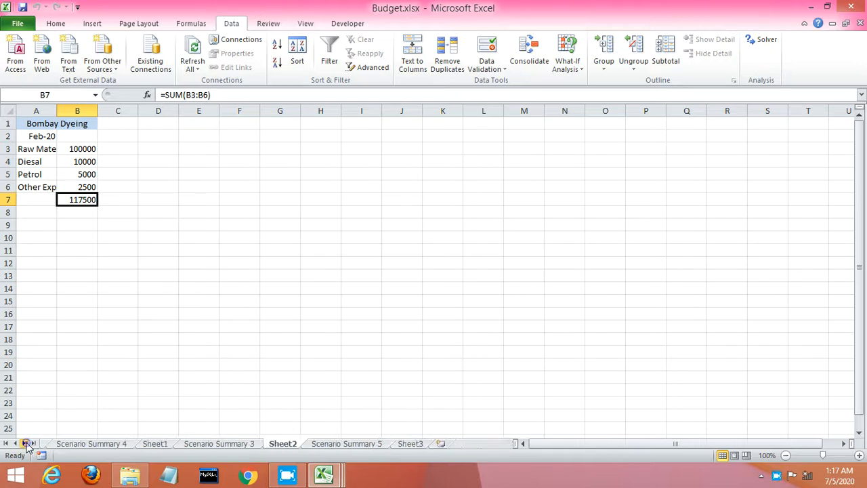
{"action": "left_click", "coordinate": [410, 444]}
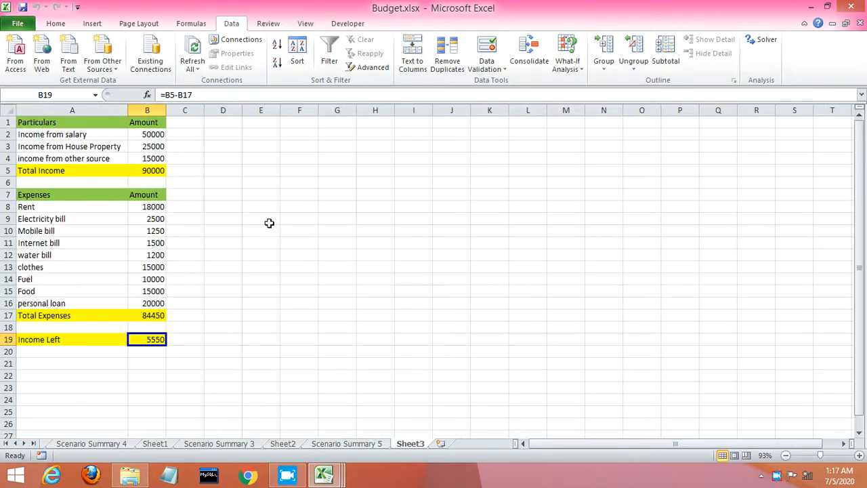